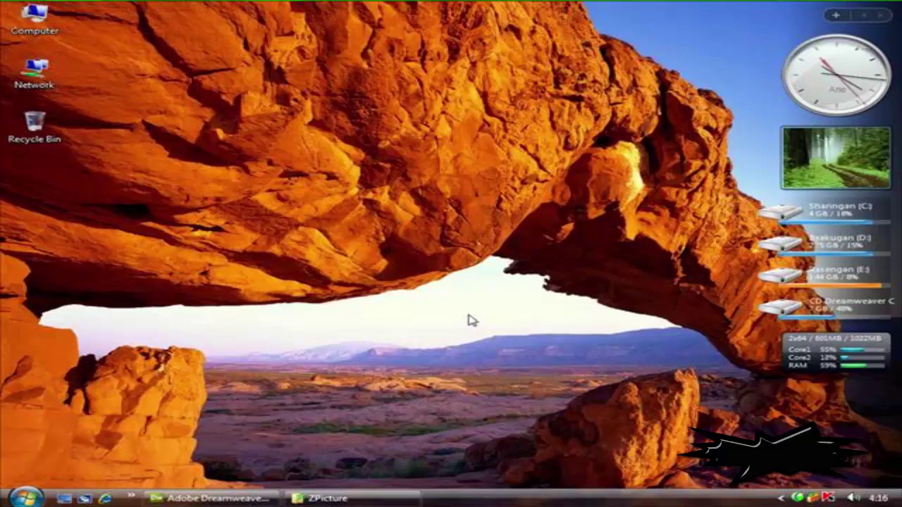
Open Windows Explorer and go to Control Panel from the folder tree.
{"action": "right_click", "coordinate": [20, 499]}
{"action": "left_click", "coordinate": [44, 332]}
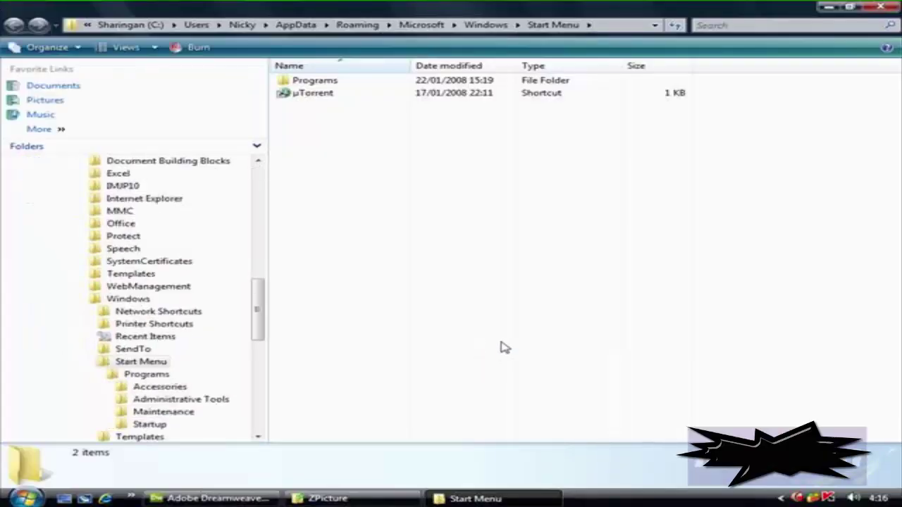
{"action": "left_click_drag", "start_coordinate": [258, 326], "coordinate": [260, 437]}
{"action": "left_click", "coordinate": [106, 412]}
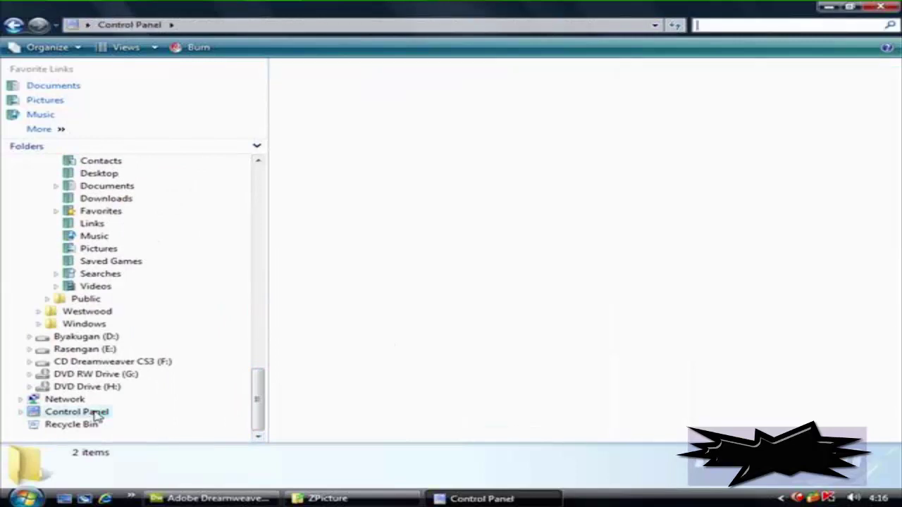
Return to the Start Menu folder, expand the Control Panel branch of the folder tree and reopen Control Panel.
{"action": "key", "text": "alt+Left"}
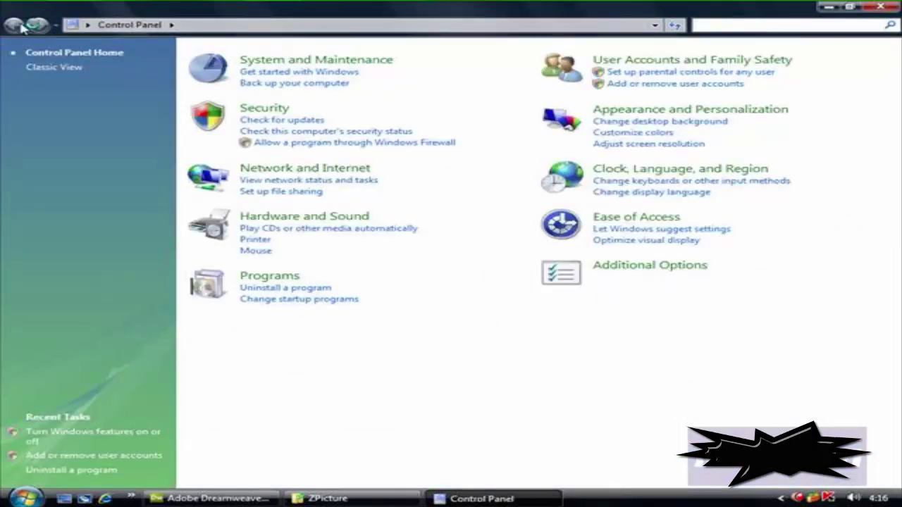
{"action": "left_click_drag", "start_coordinate": [260, 320], "coordinate": [264, 423]}
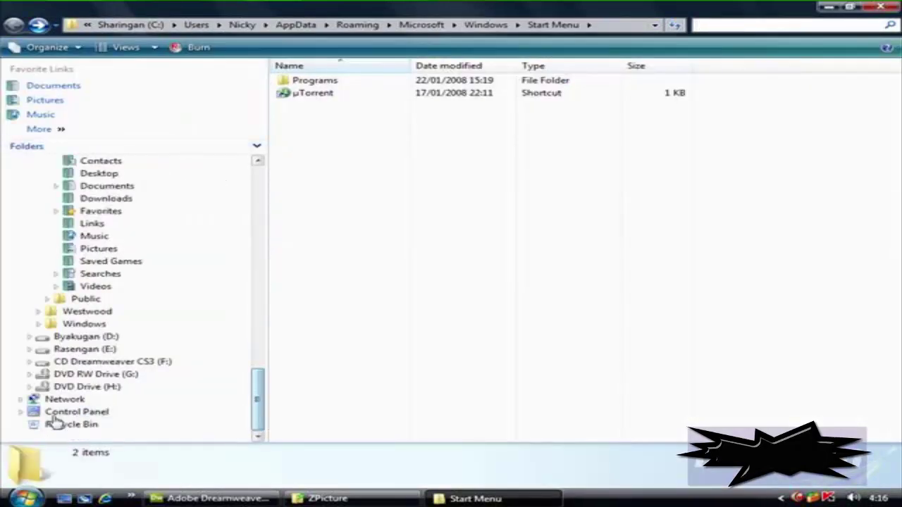
{"action": "left_click", "coordinate": [21, 413]}
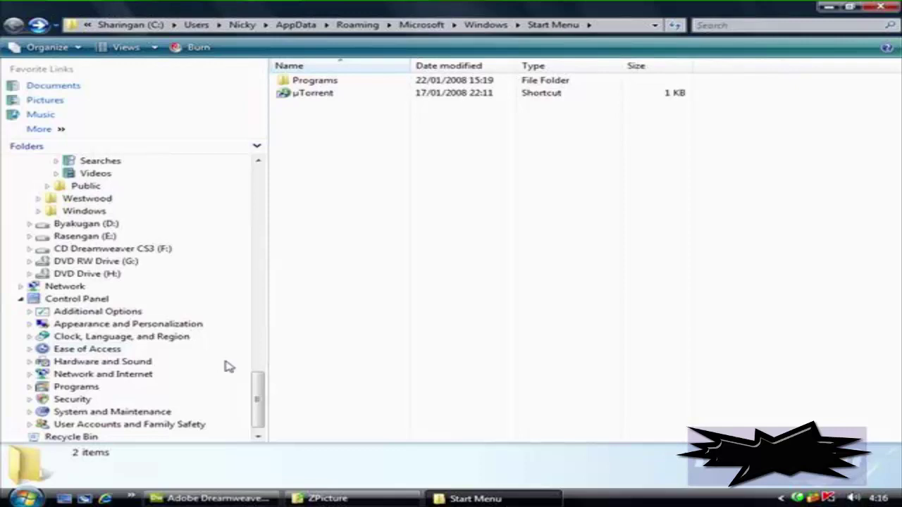
{"action": "left_click_drag", "start_coordinate": [265, 389], "coordinate": [263, 413]}
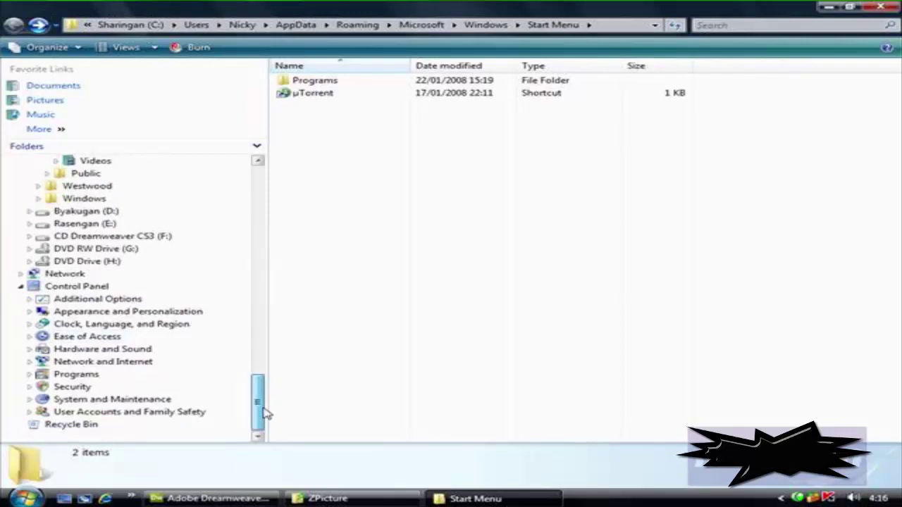
{"action": "left_click", "coordinate": [46, 287]}
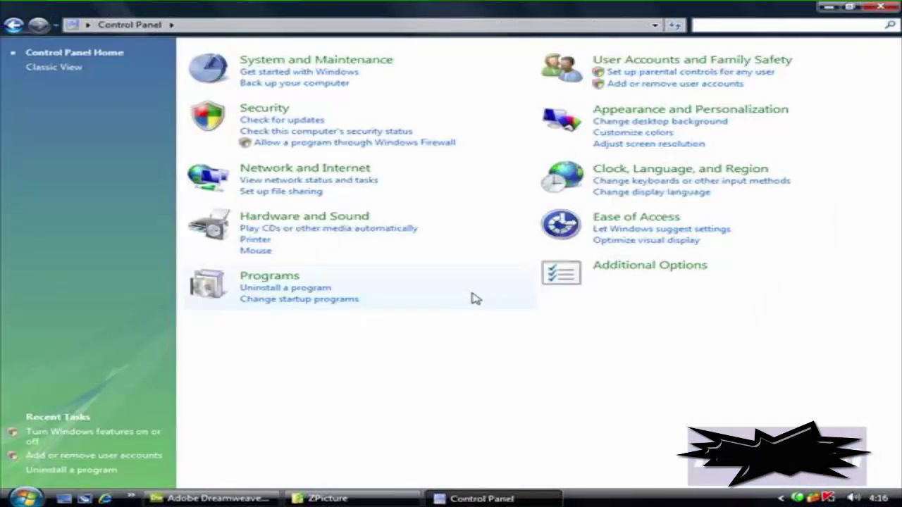
Switch Control Panel to Classic View and open Administrative Tools.
{"action": "left_click", "coordinate": [46, 68]}
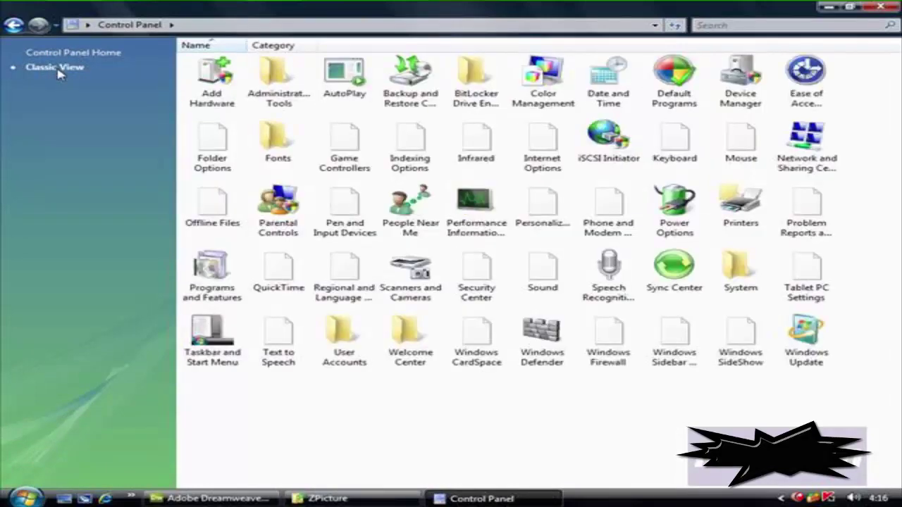
{"action": "double_click", "coordinate": [296, 99]}
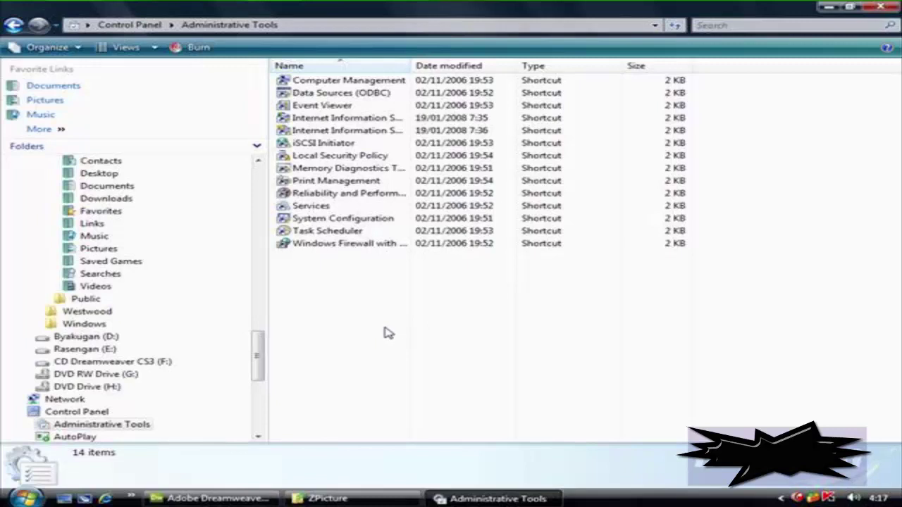
Widen the Name column and launch Internet Information Services (IIS) Manager in a maximized window.
{"action": "left_click_drag", "start_coordinate": [412, 66], "coordinate": [559, 67]}
{"action": "left_click", "coordinate": [465, 134]}
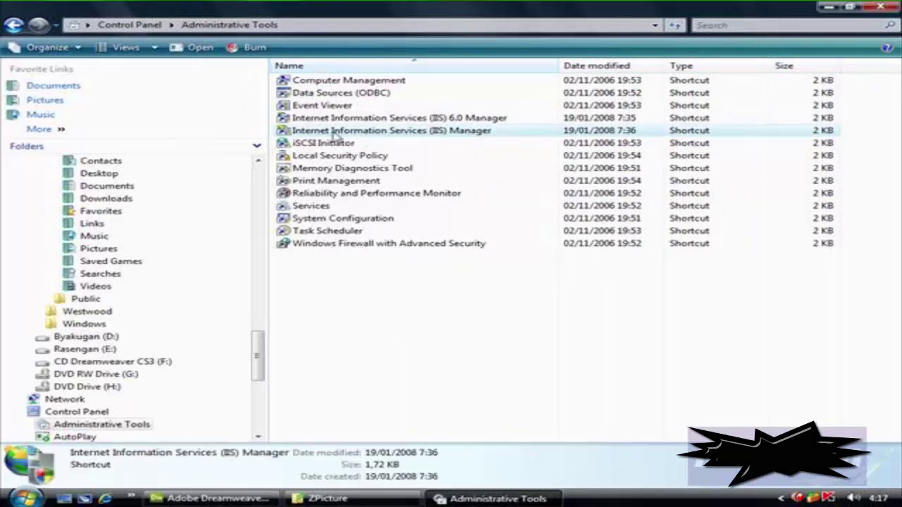
{"action": "double_click", "coordinate": [440, 141]}
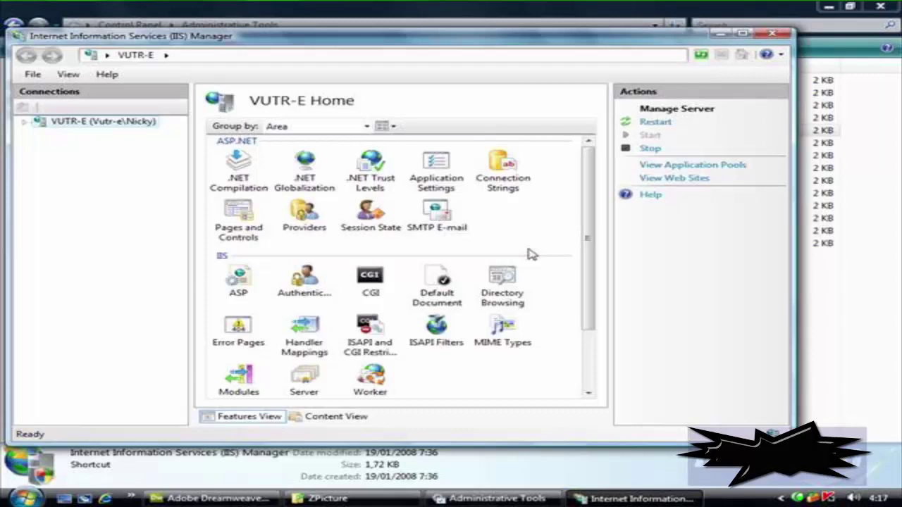
{"action": "left_click", "coordinate": [742, 33]}
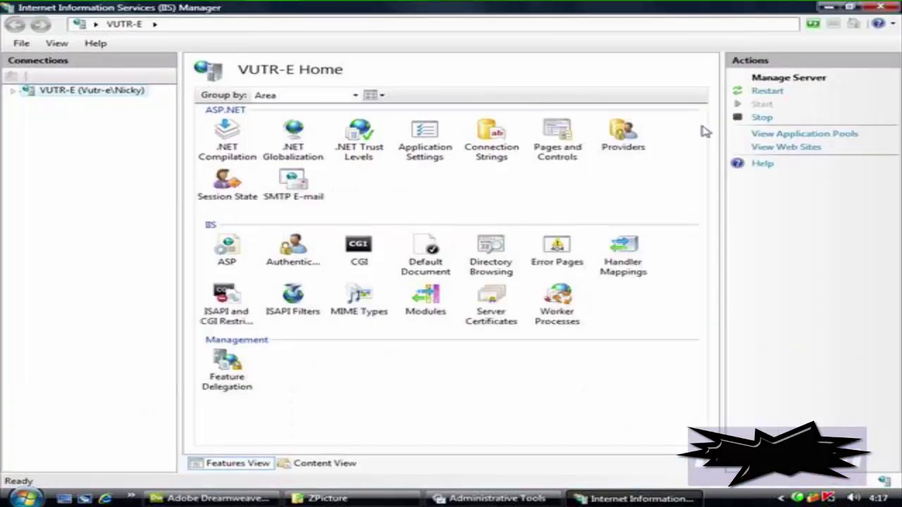
Expand the server node and its Web Sites branch, and select Default Web Site.
{"action": "left_click", "coordinate": [38, 96]}
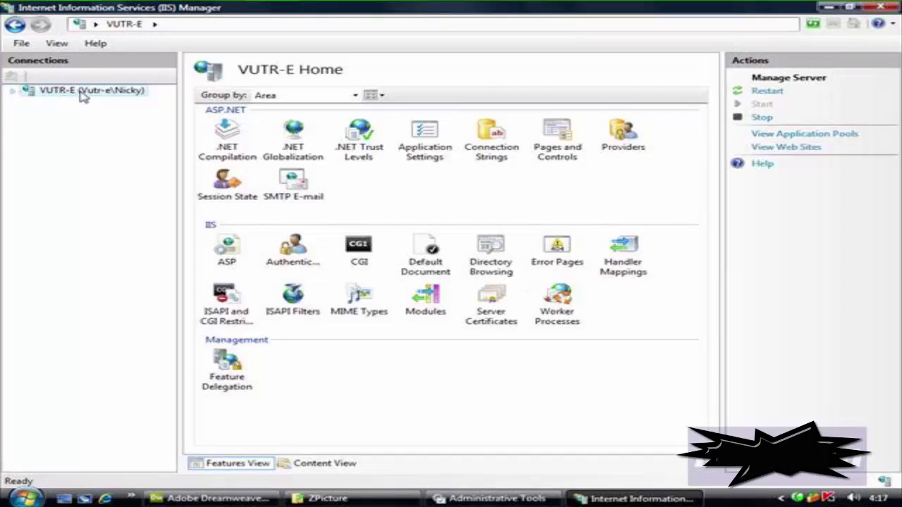
{"action": "right_click", "coordinate": [45, 96]}
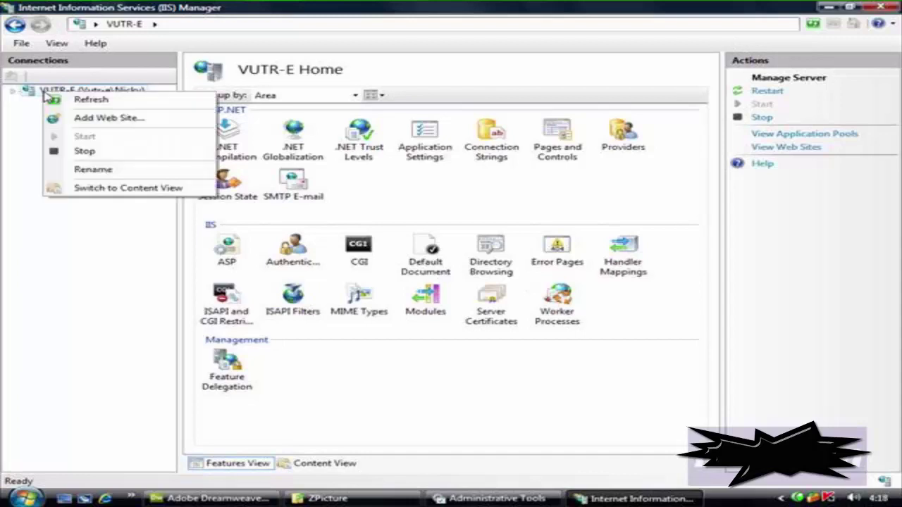
{"action": "key", "text": "Escape"}
{"action": "left_click", "coordinate": [13, 91]}
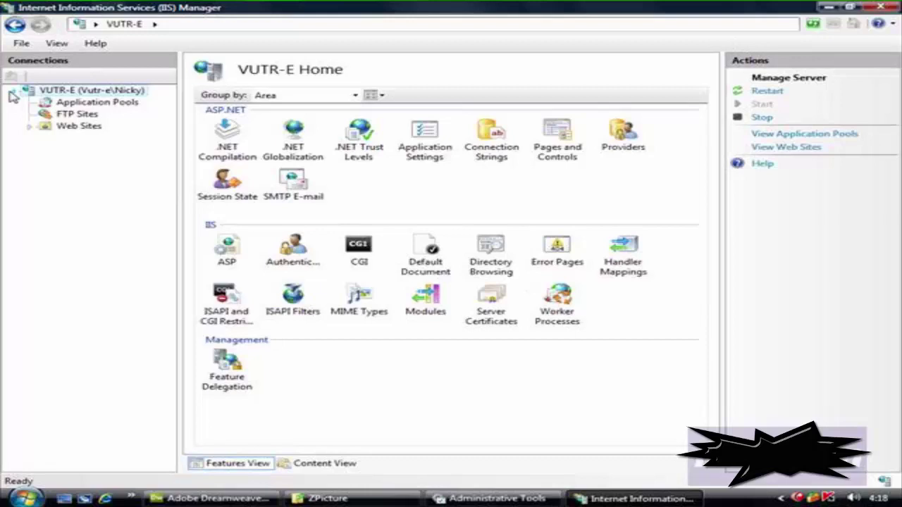
{"action": "left_click", "coordinate": [72, 126]}
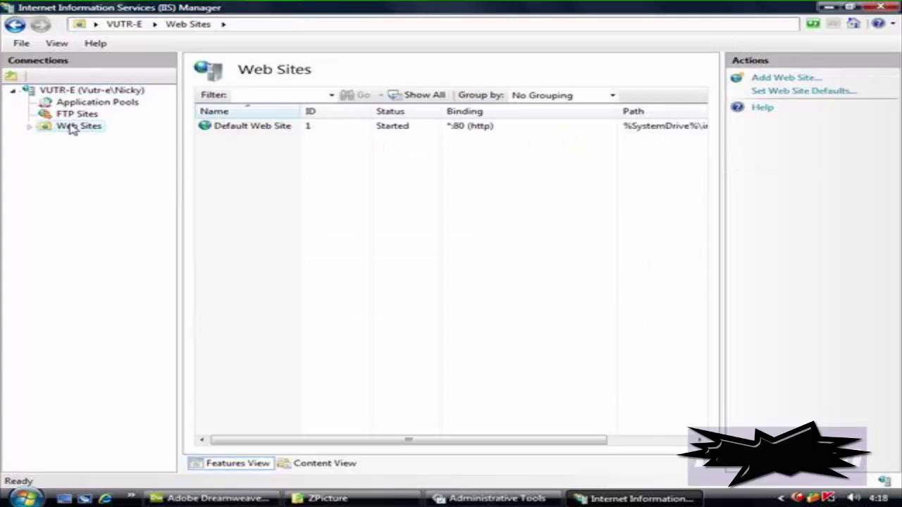
{"action": "right_click", "coordinate": [62, 131]}
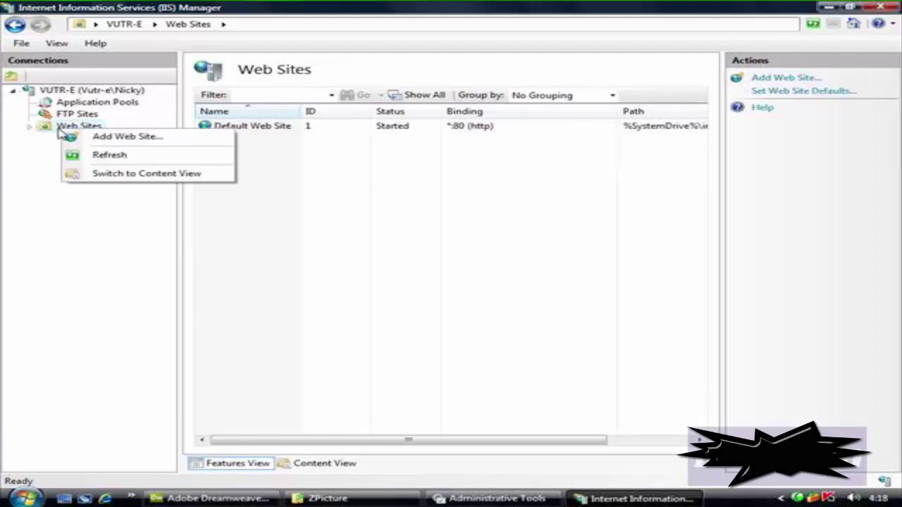
{"action": "key", "text": "Escape"}
{"action": "left_click", "coordinate": [30, 127]}
{"action": "left_click", "coordinate": [85, 138]}
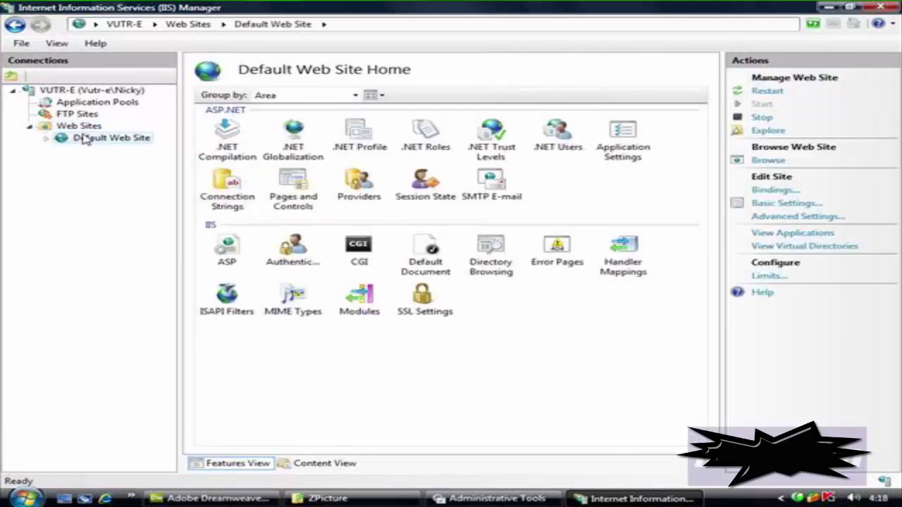
Start adding a virtual directory to Default Web Site and enter the owner's first name as its alias.
{"action": "right_click", "coordinate": [99, 140]}
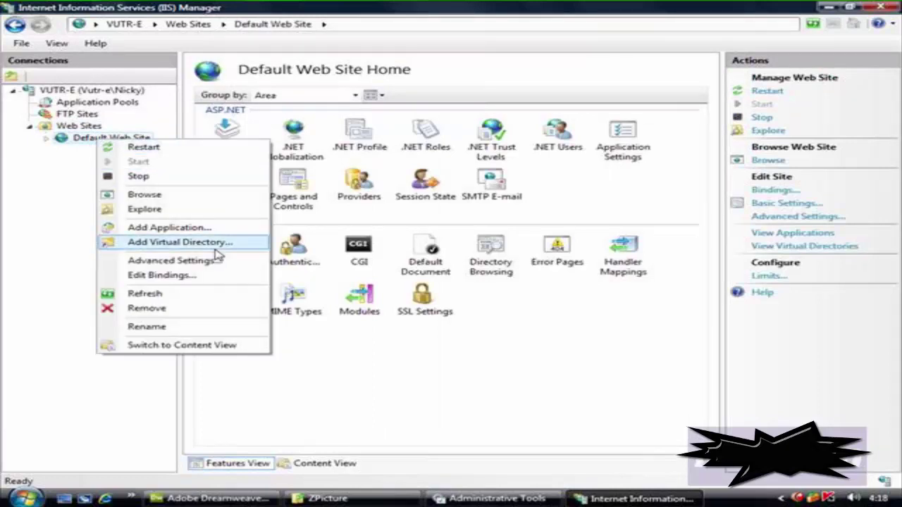
{"action": "left_click", "coordinate": [71, 252]}
{"action": "right_click", "coordinate": [79, 141]}
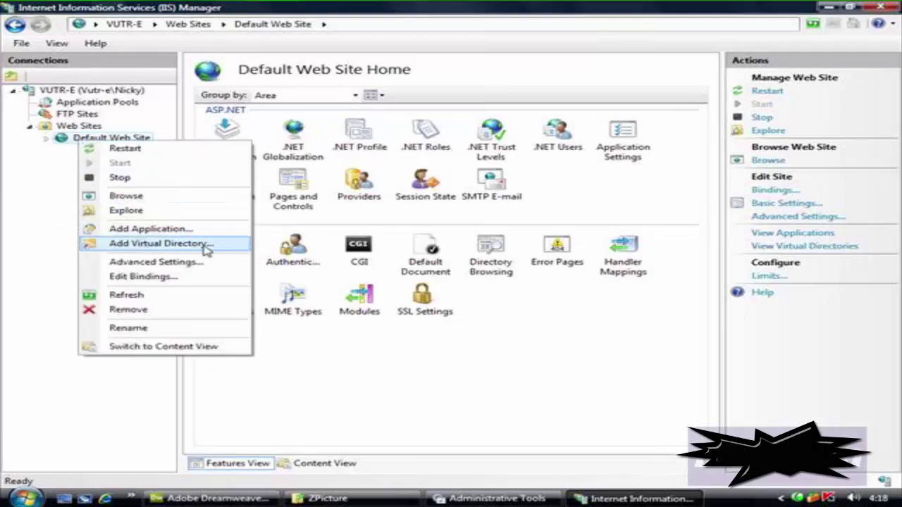
{"action": "left_click", "coordinate": [162, 243]}
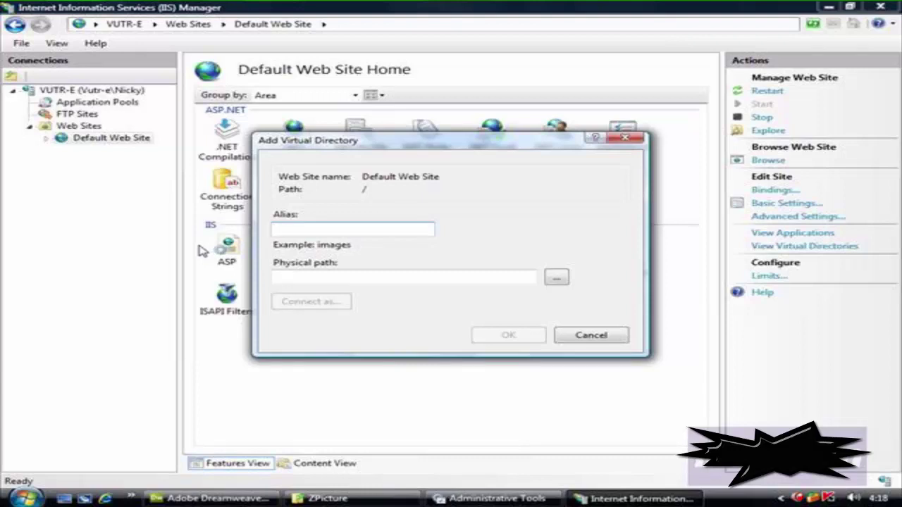
{"action": "type", "text": "Nicky"}
Set the virtual directory's physical path to C:\DreamCS3\Jam6 and create the directory.
{"action": "left_click", "coordinate": [343, 277]}
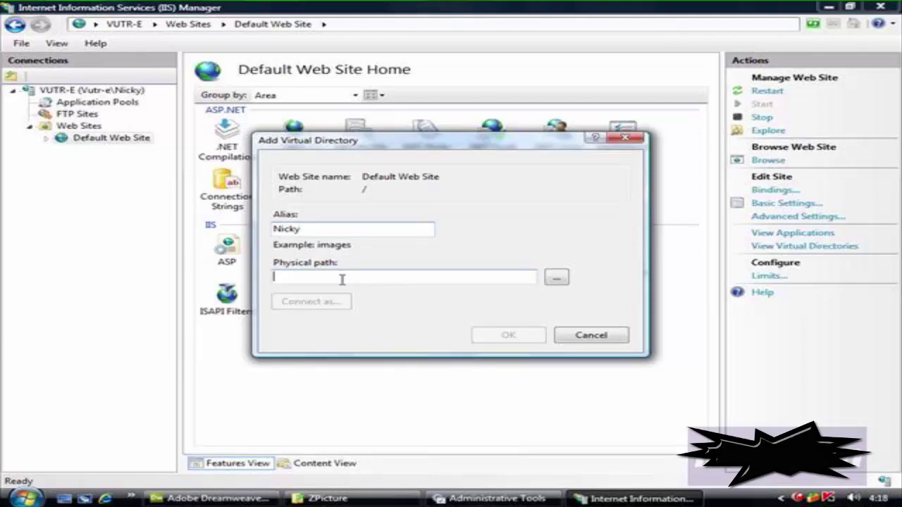
{"action": "left_click", "coordinate": [563, 279]}
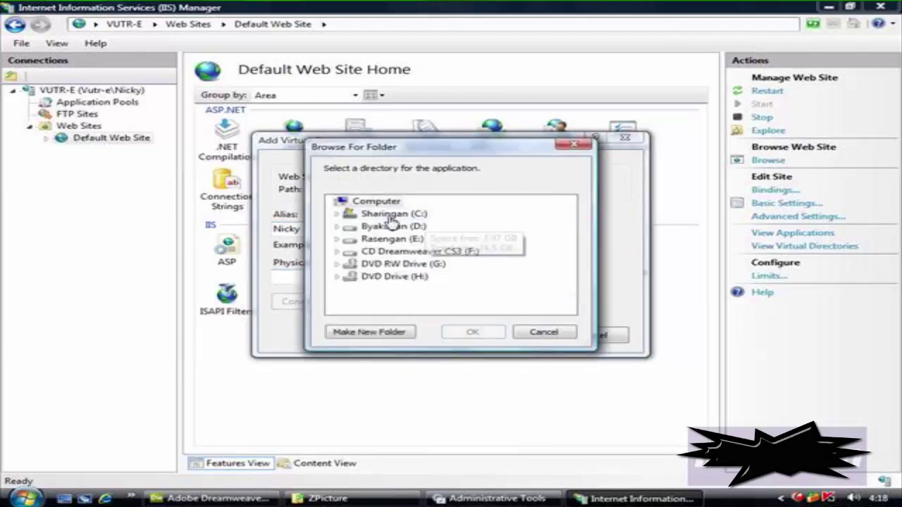
{"action": "left_click", "coordinate": [339, 212]}
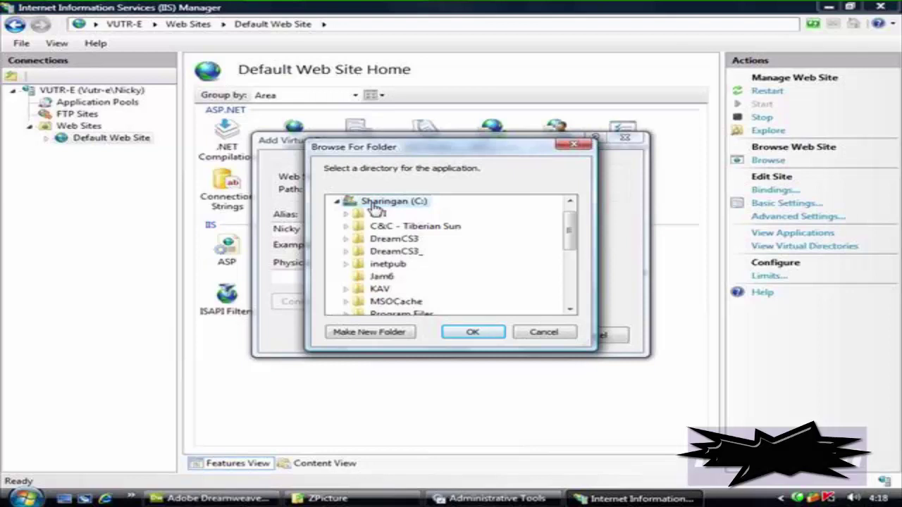
{"action": "double_click", "coordinate": [389, 239]}
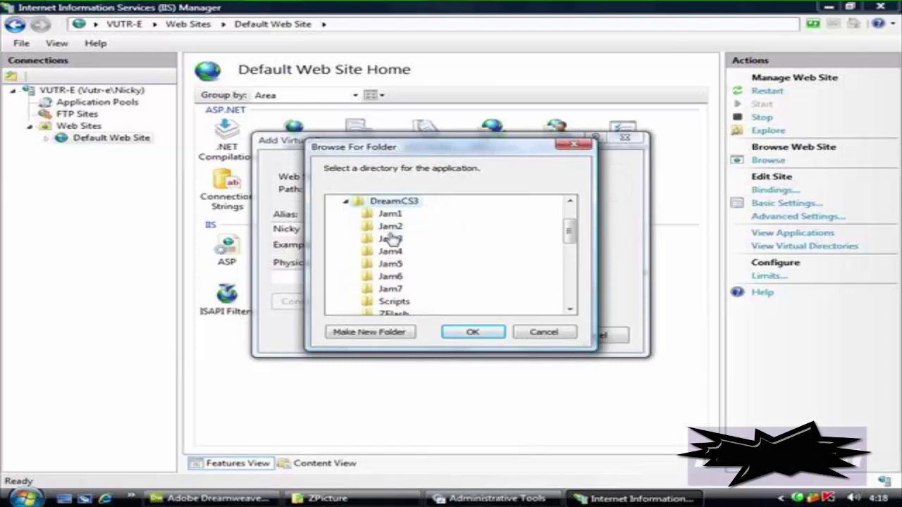
{"action": "left_click", "coordinate": [390, 277]}
{"action": "left_click", "coordinate": [452, 334]}
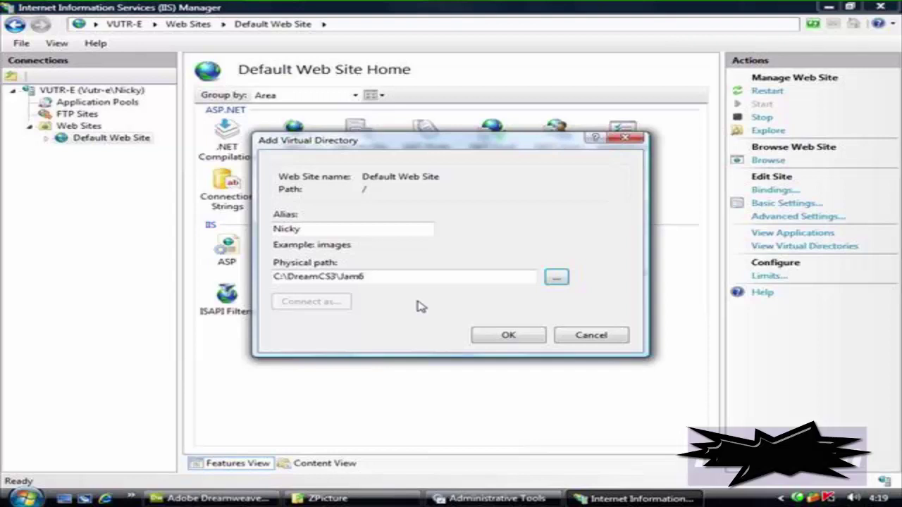
{"action": "left_click", "coordinate": [487, 337]}
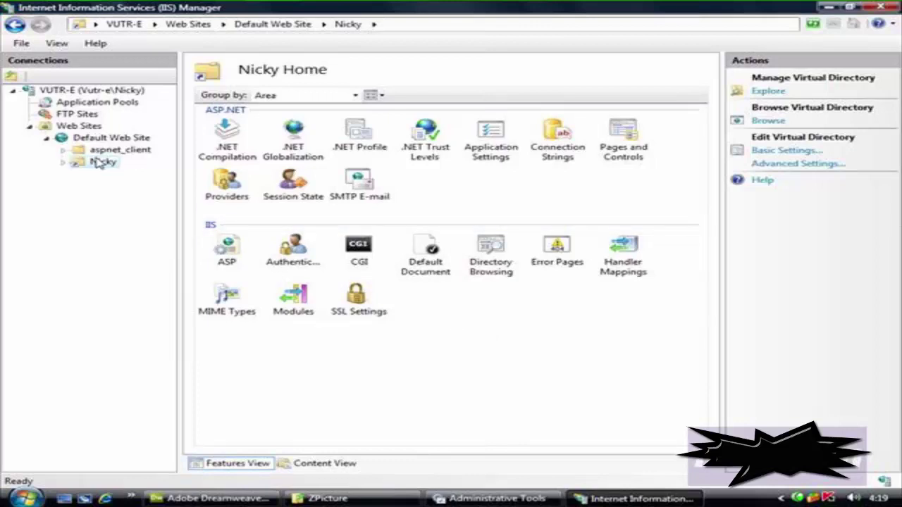
Open the server's Directory Browsing feature and disable directory browsing.
{"action": "left_click", "coordinate": [42, 90]}
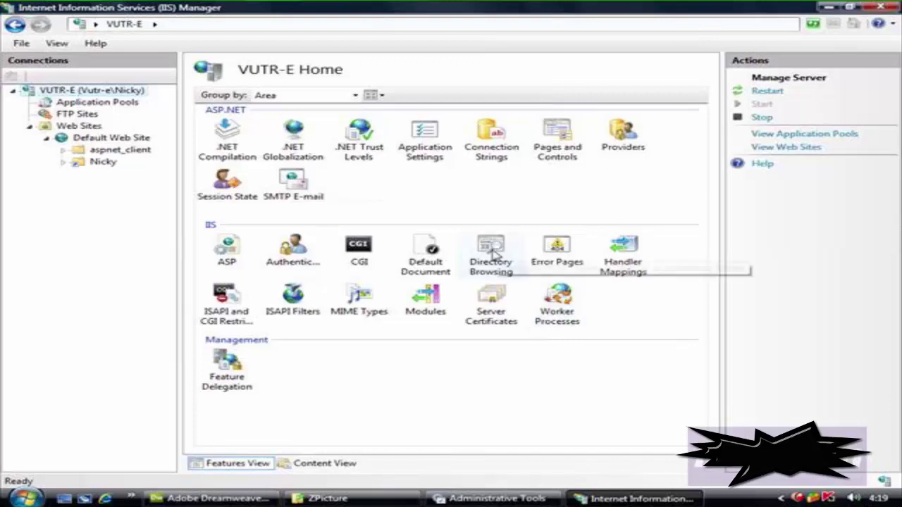
{"action": "left_click", "coordinate": [493, 253]}
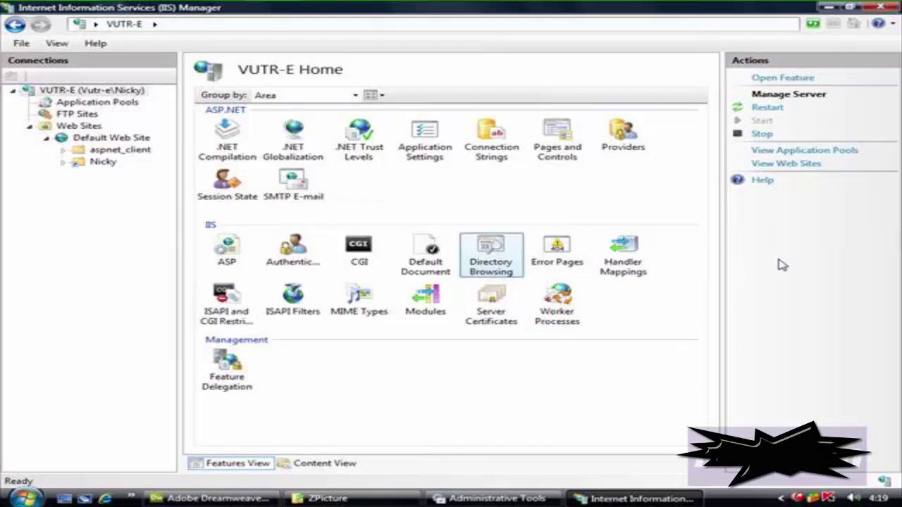
{"action": "double_click", "coordinate": [494, 255]}
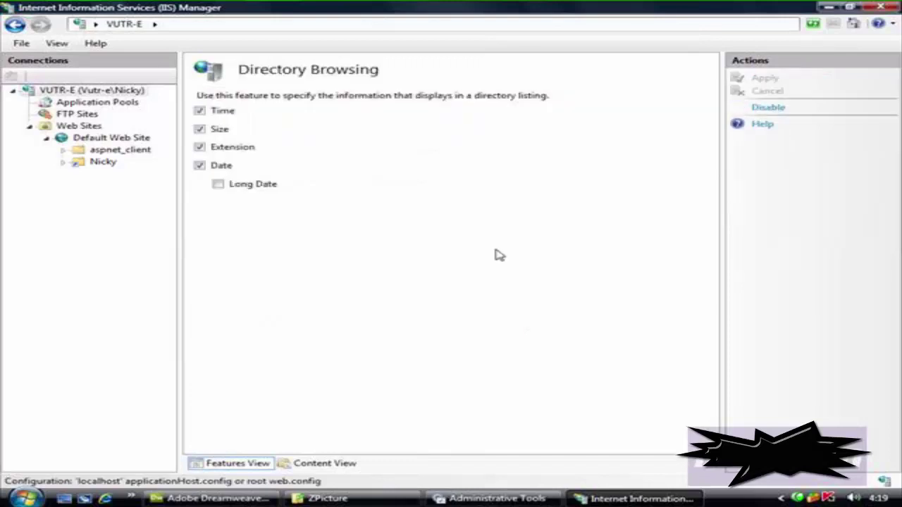
{"action": "left_click", "coordinate": [765, 106]}
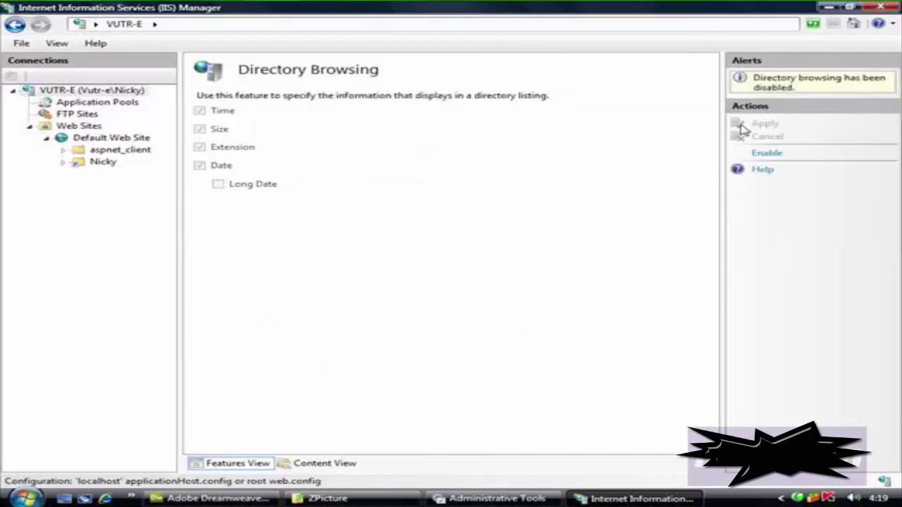
Reopen the server's Directory Browsing feature, enable directory browsing and close IIS Manager.
{"action": "left_click", "coordinate": [91, 101]}
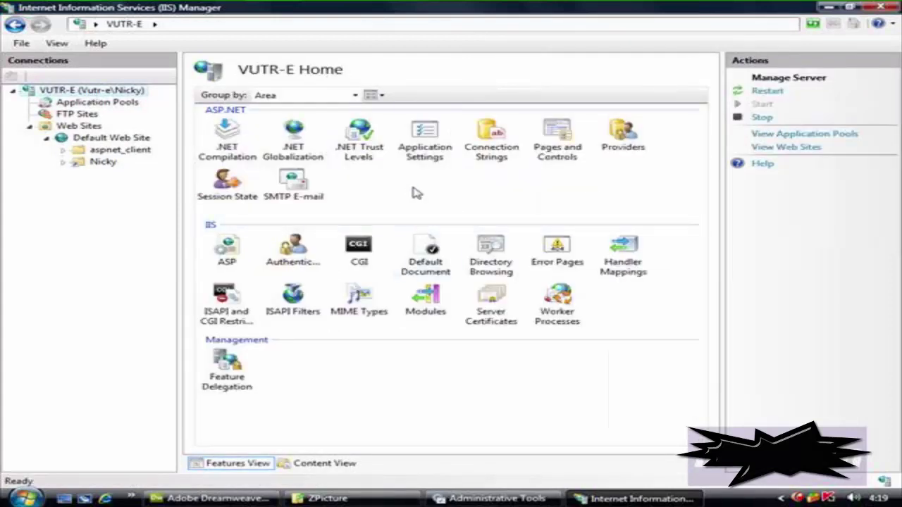
{"action": "double_click", "coordinate": [496, 264]}
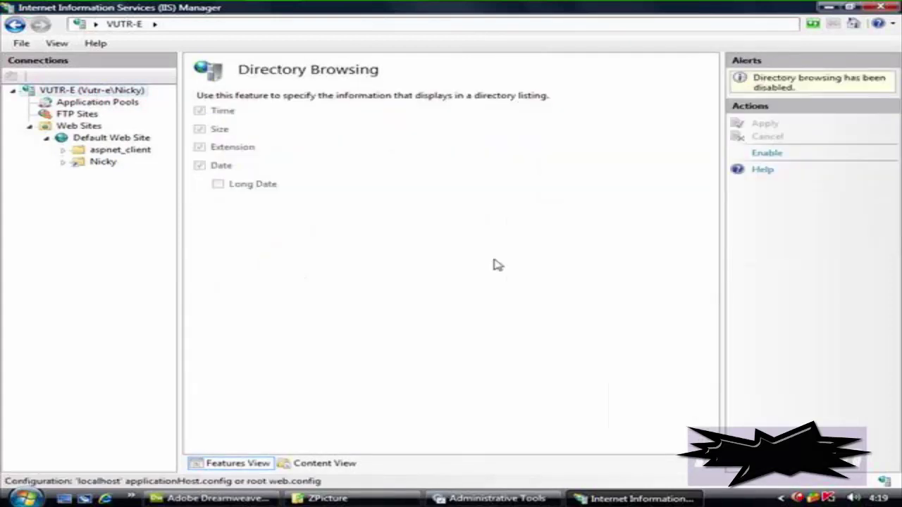
{"action": "left_click", "coordinate": [768, 154]}
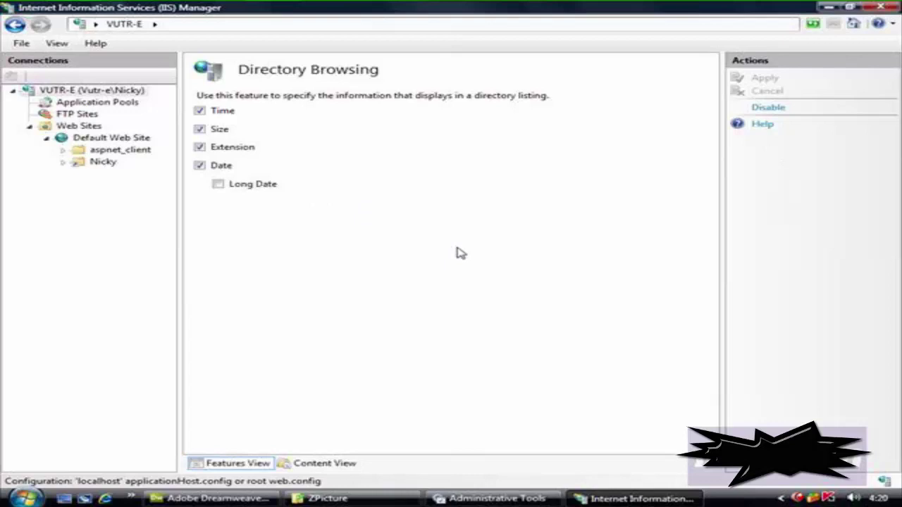
{"action": "key", "text": "alt+F4"}
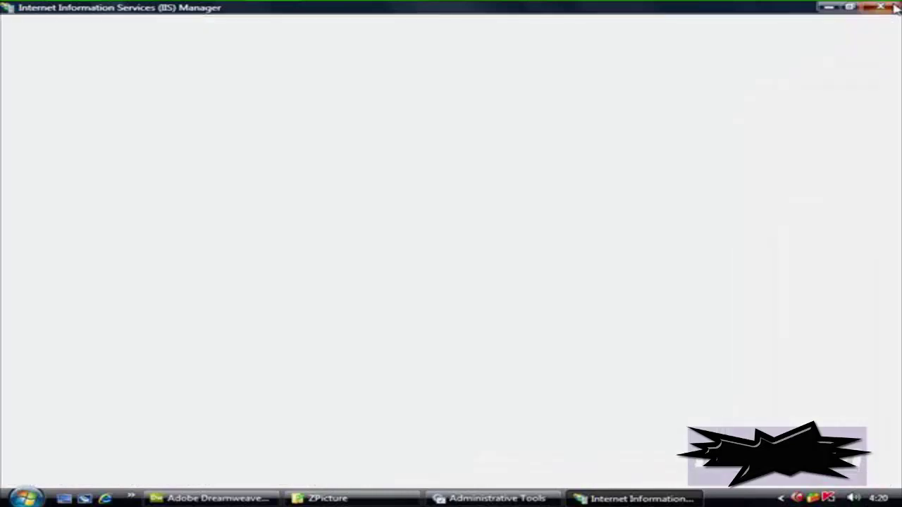
{"action": "left_click", "coordinate": [829, 7]}
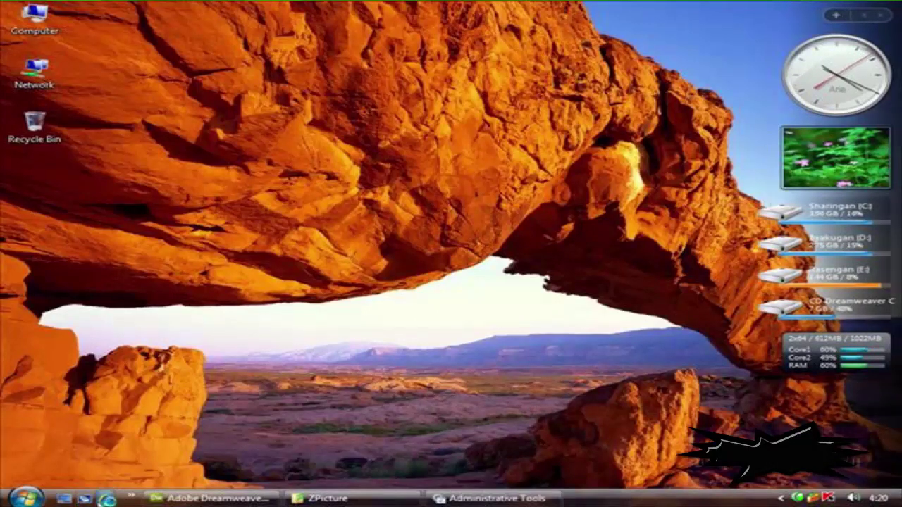
{"action": "key", "text": "XF86WWW"}
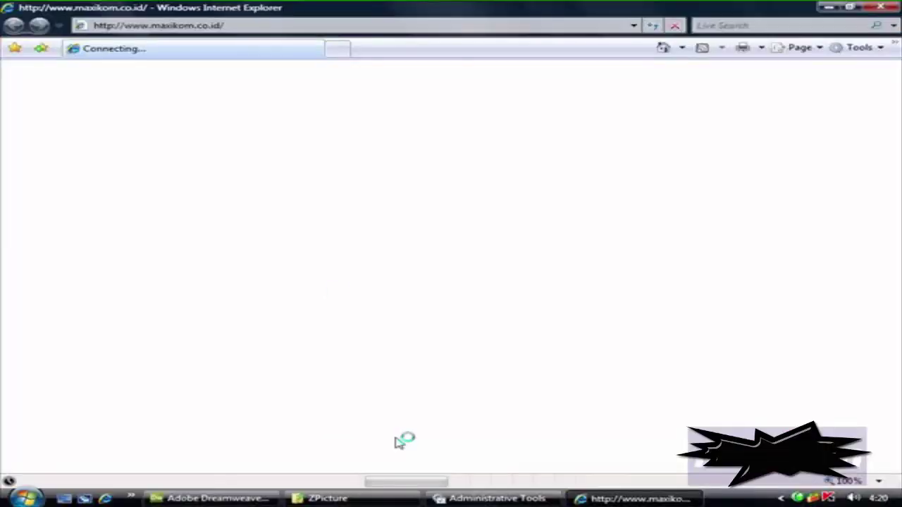
{"action": "left_click", "coordinate": [335, 49]}
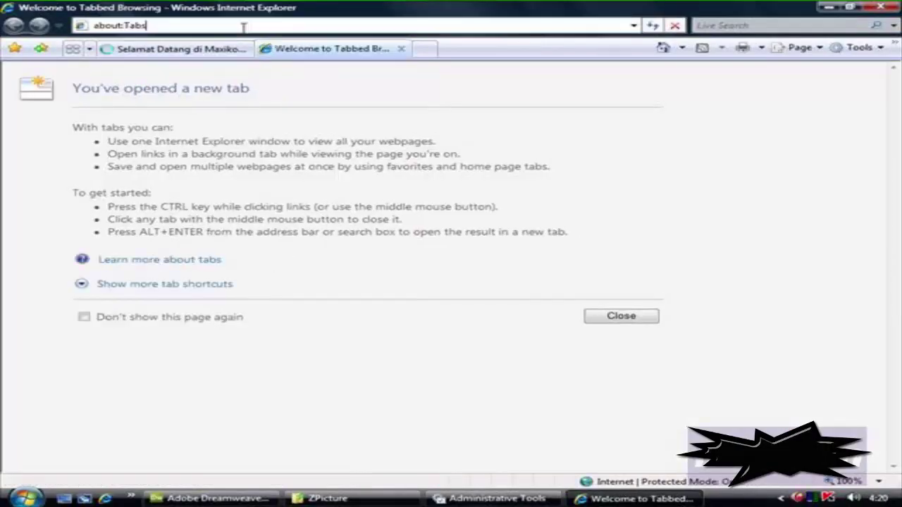
{"action": "left_click", "coordinate": [182, 26]}
{"action": "type", "text": "local"}
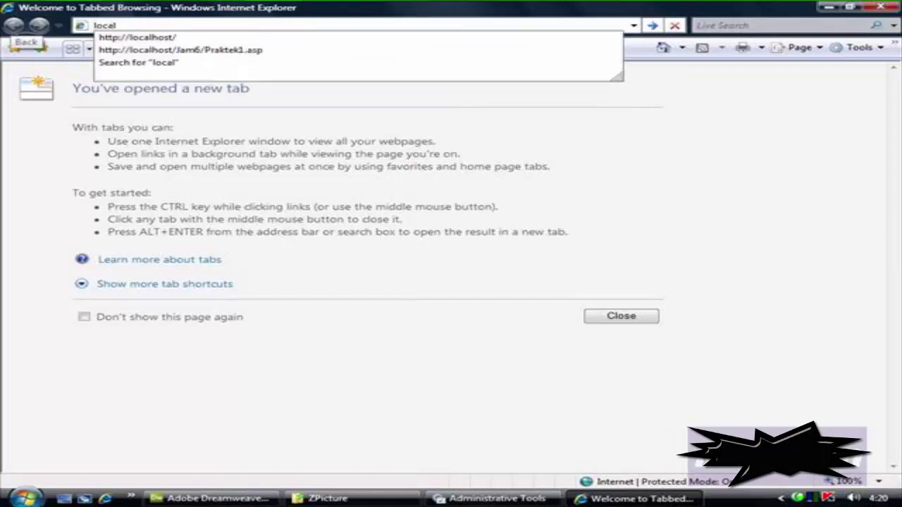
{"action": "key", "text": "Down"}
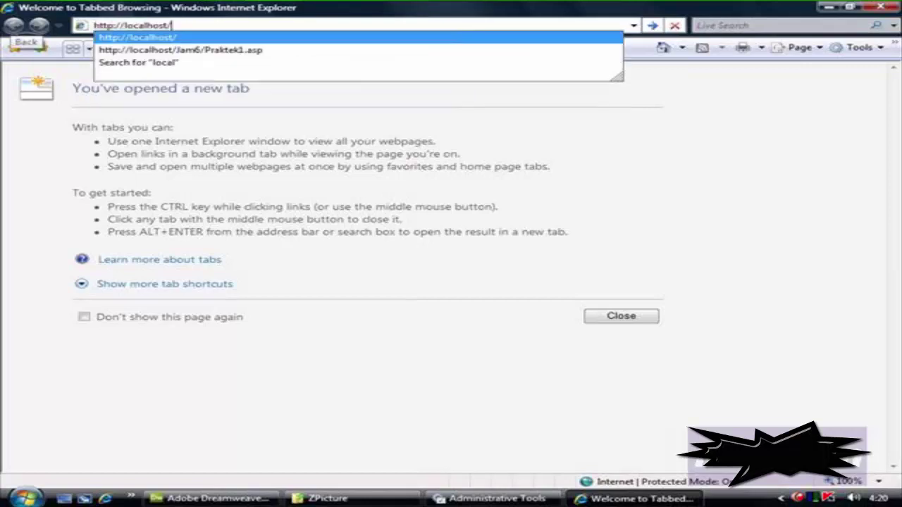
{"action": "type", "text": "jam6"}
{"action": "key", "text": "Return"}
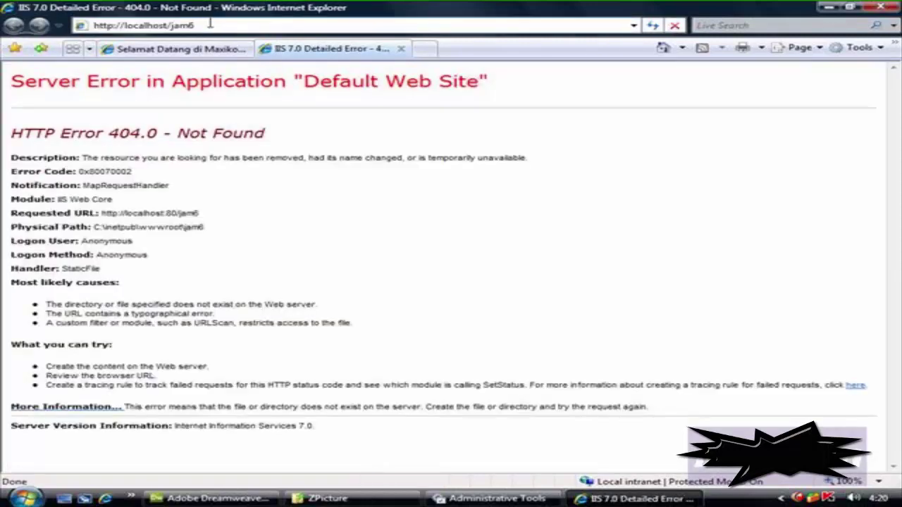
Replace jam6 in the localhost address with the virtual directory's alias, the owner's first name, and load it.
{"action": "key", "text": "BackSpace"}
{"action": "key", "text": "BackSpace"}
{"action": "key", "text": "BackSpace"}
{"action": "key", "text": "BackSpace"}
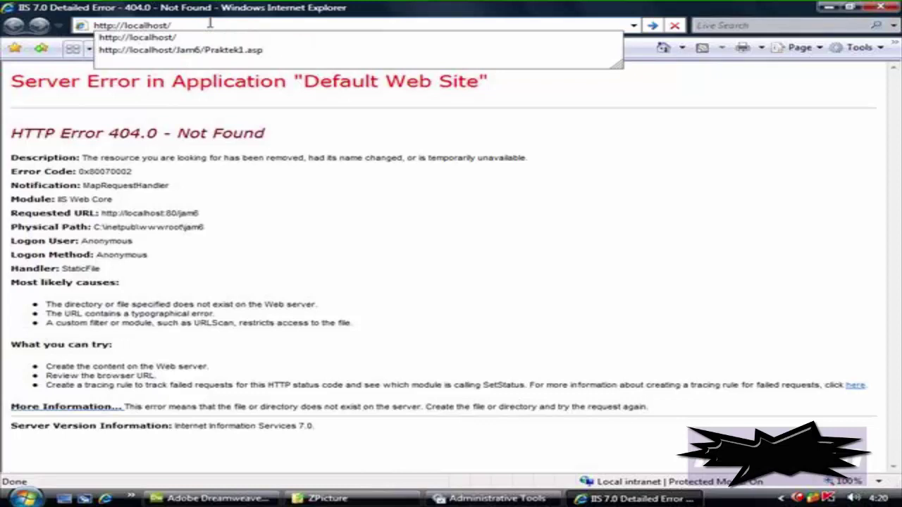
{"action": "type", "text": "nicky"}
{"action": "key", "text": "Return"}
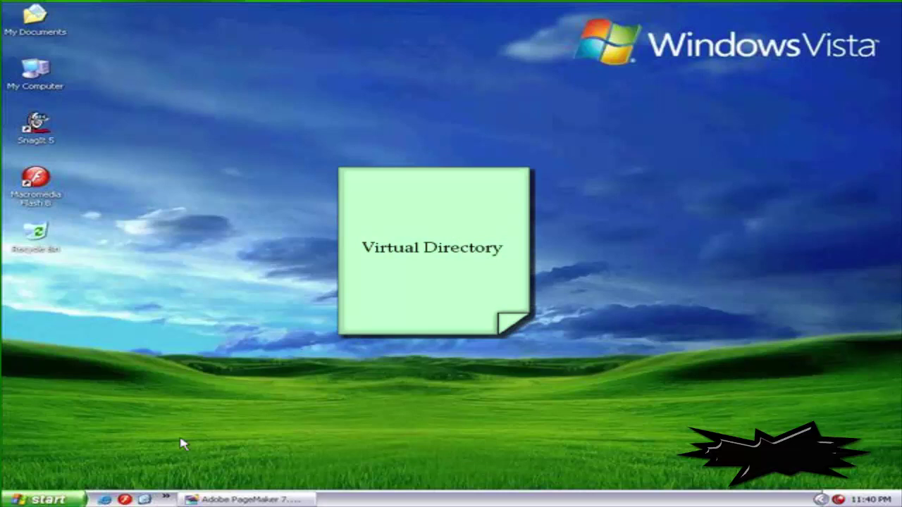
Open the Control Panel's Administrative Tools in Windows Explorer, launch Internet Information Services and move its window toward the screen centre.
{"action": "right_click", "coordinate": [76, 499]}
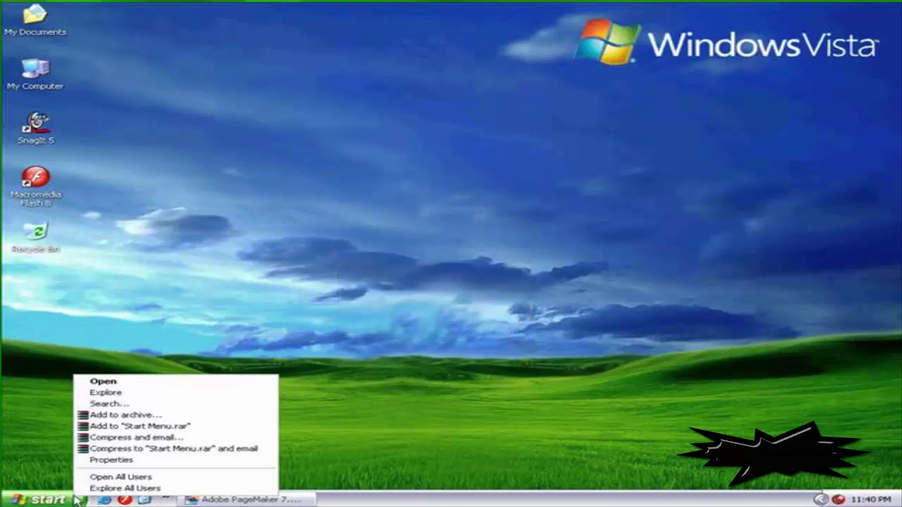
{"action": "left_click", "coordinate": [133, 397]}
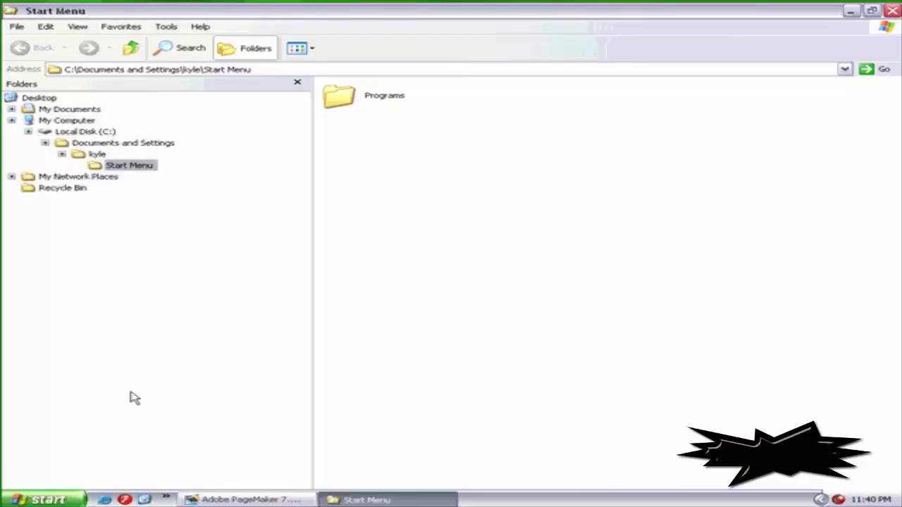
{"action": "left_click", "coordinate": [28, 132]}
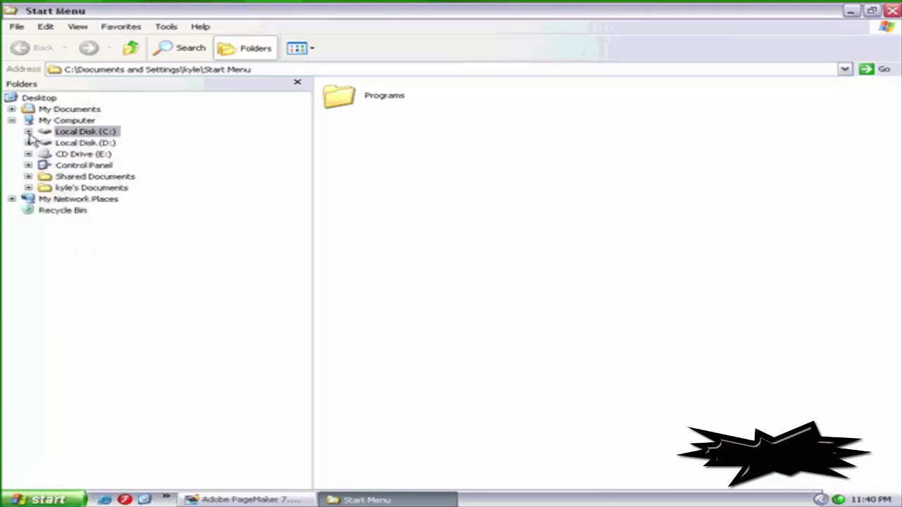
{"action": "left_click", "coordinate": [102, 165]}
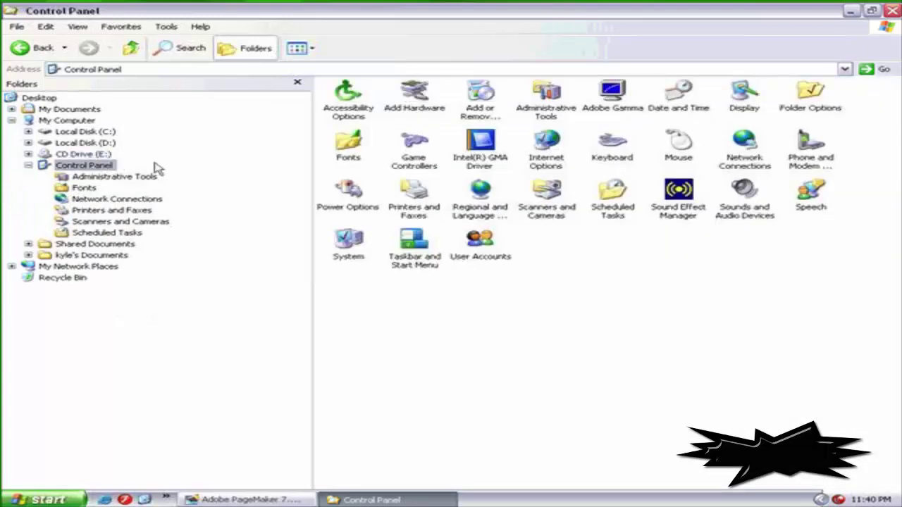
{"action": "left_click", "coordinate": [150, 178]}
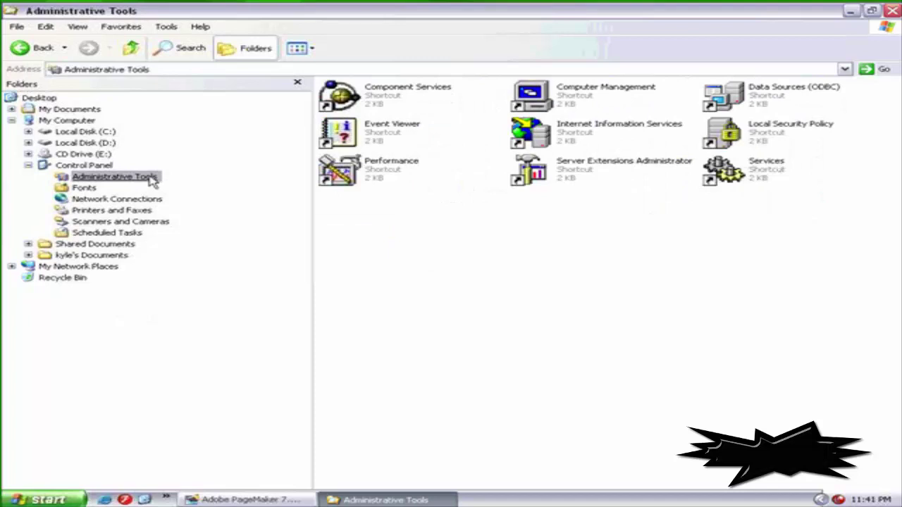
{"action": "left_click", "coordinate": [546, 137]}
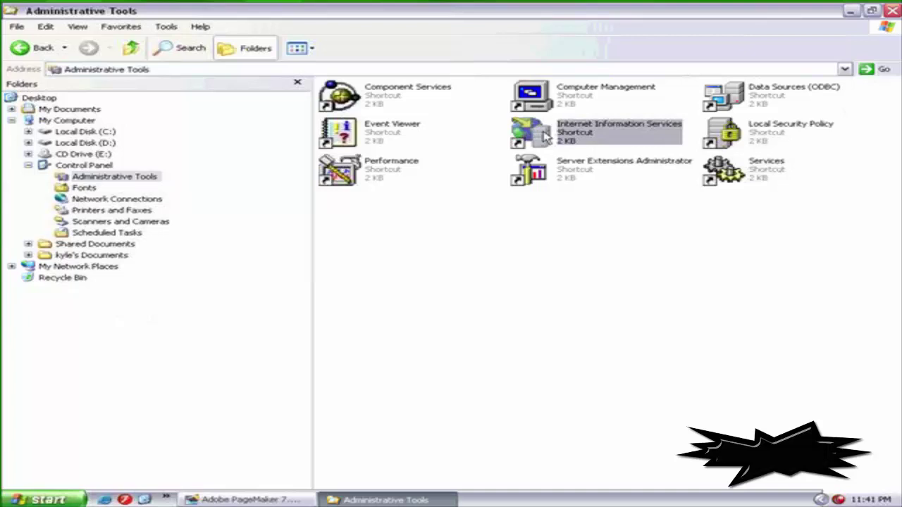
{"action": "double_click", "coordinate": [546, 136]}
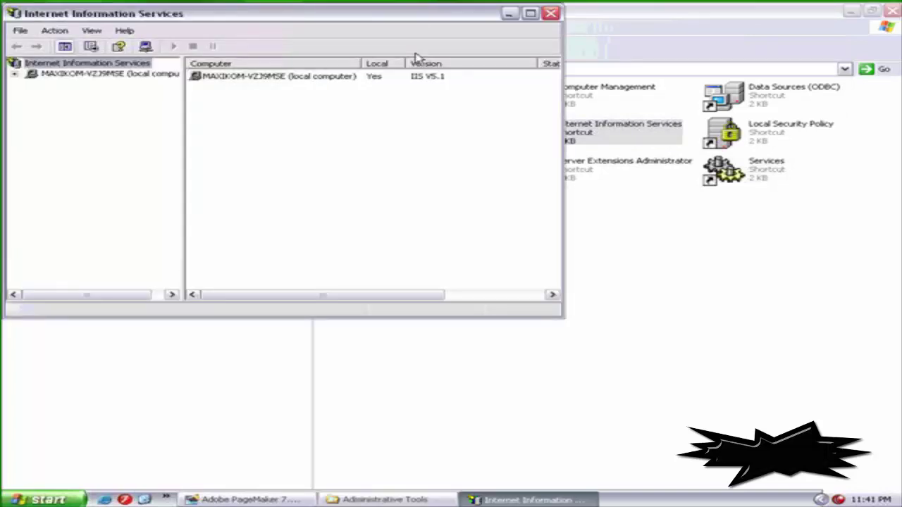
{"action": "left_click_drag", "start_coordinate": [418, 23], "coordinate": [610, 115]}
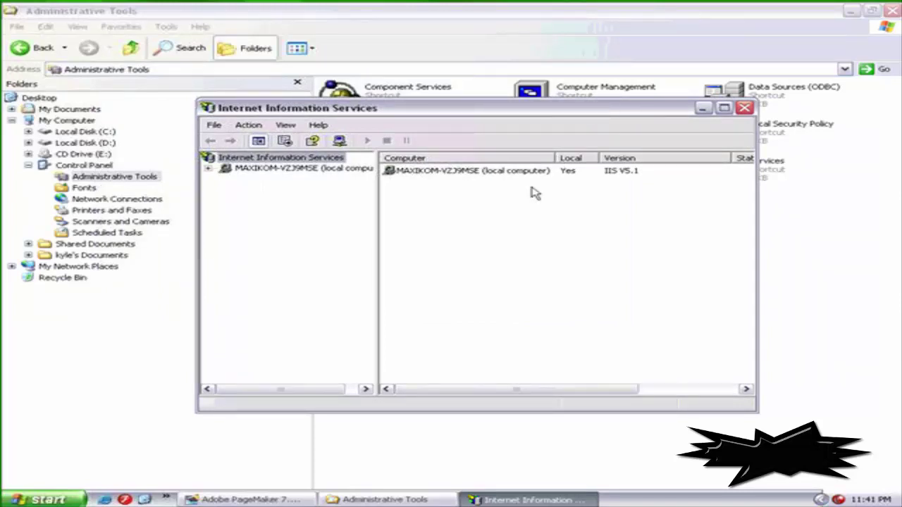
Expand the local computer and its Web Sites folder and select Default Web Site.
{"action": "left_click", "coordinate": [209, 171]}
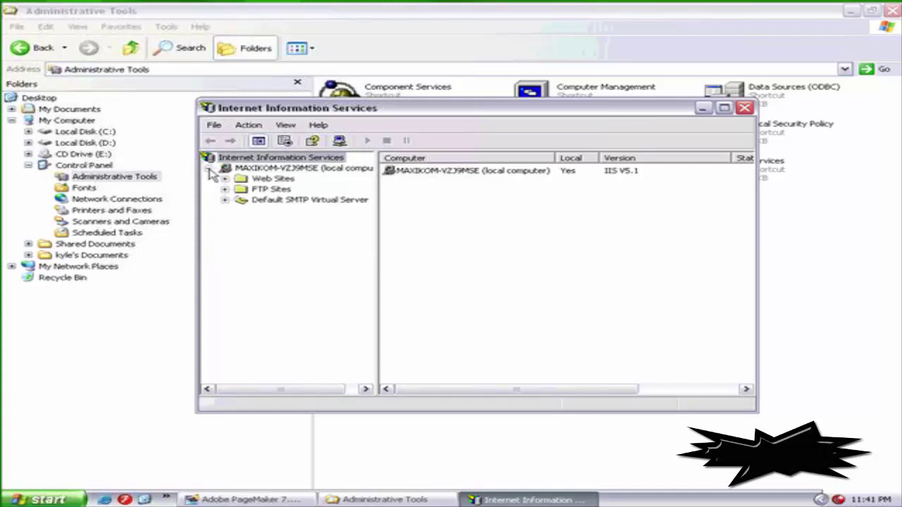
{"action": "left_click", "coordinate": [256, 173]}
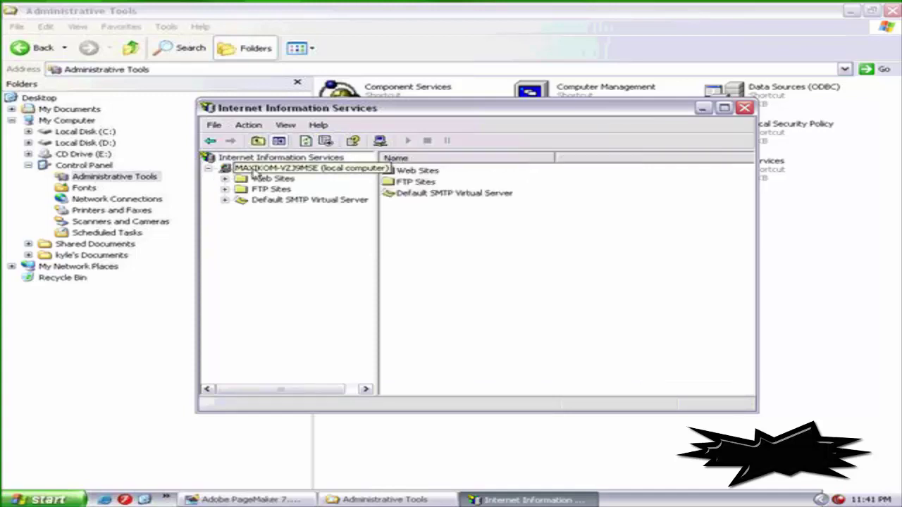
{"action": "left_click", "coordinate": [269, 180]}
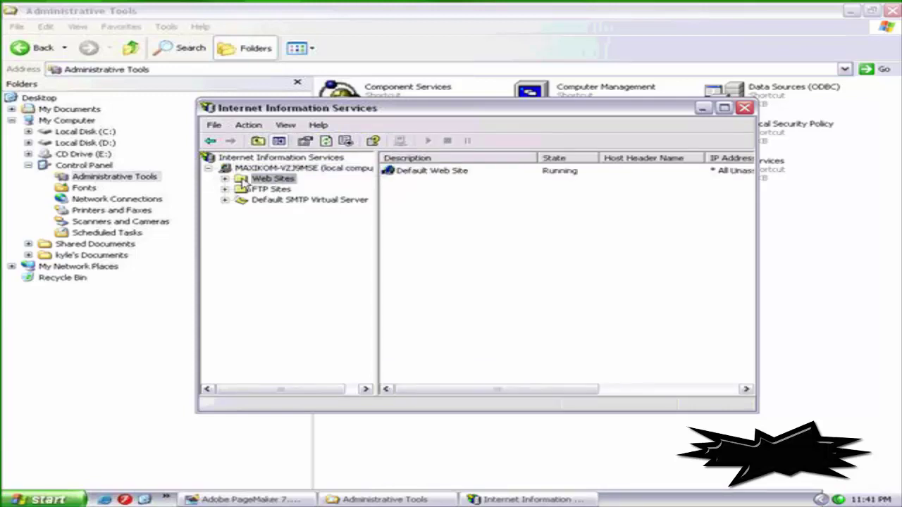
{"action": "left_click", "coordinate": [225, 179]}
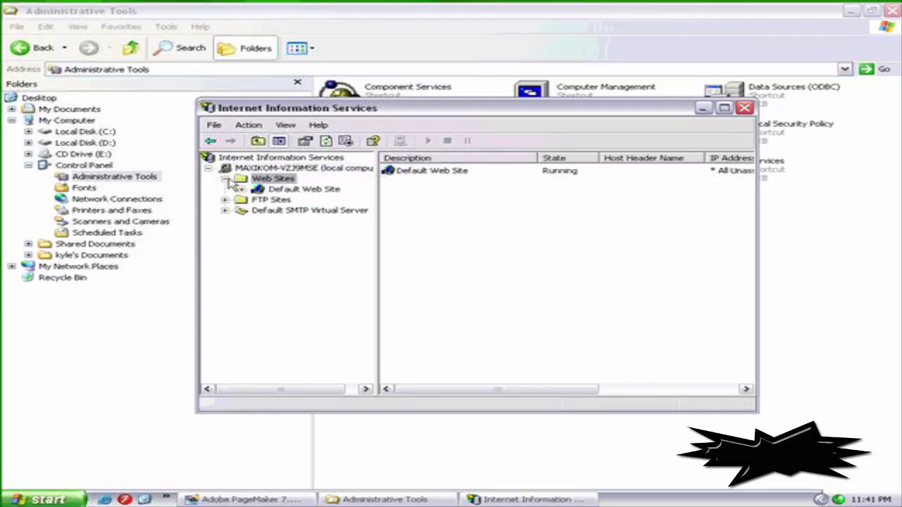
{"action": "left_click", "coordinate": [302, 190]}
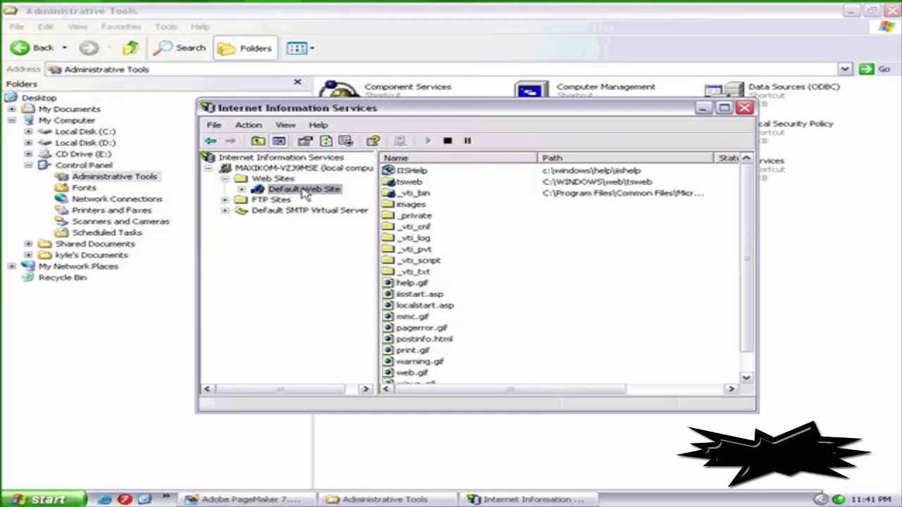
Start a new virtual directory for Default Web Site and enter the owner's first name as its alias.
{"action": "left_click", "coordinate": [249, 125]}
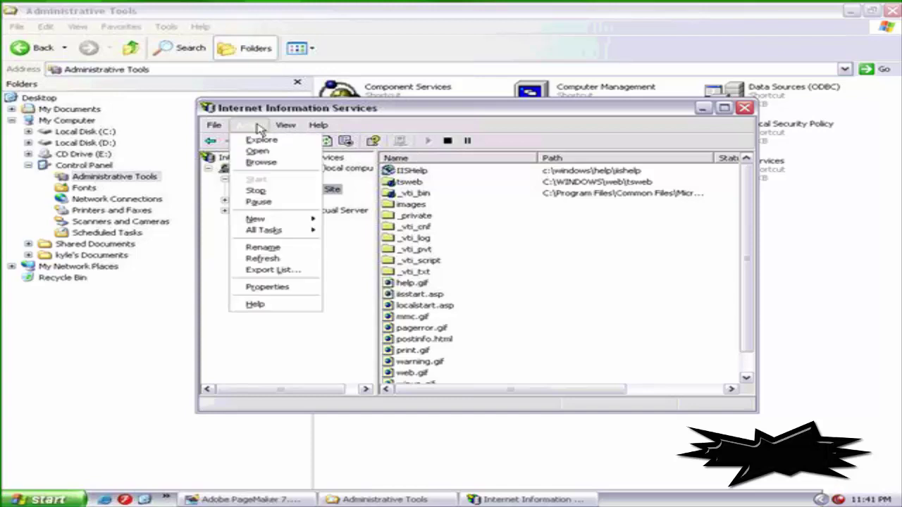
{"action": "mouse_move", "coordinate": [270, 224]}
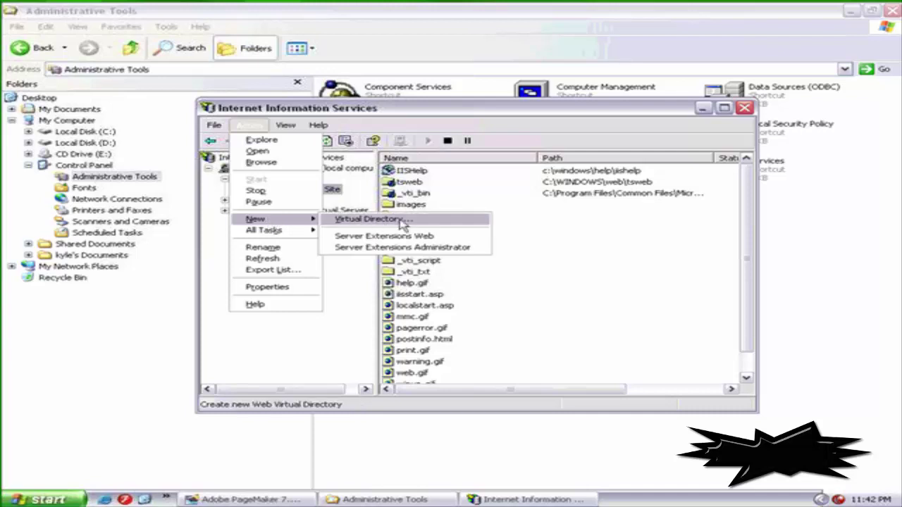
{"action": "left_click", "coordinate": [367, 219]}
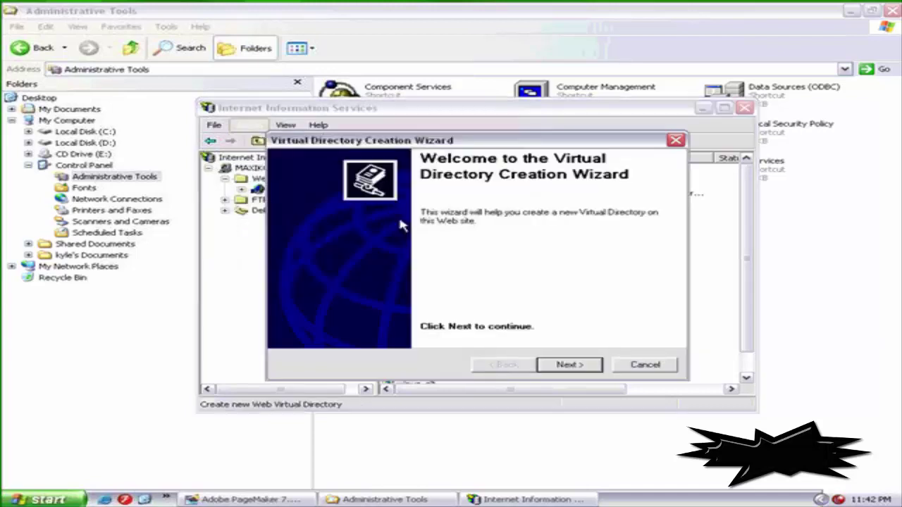
{"action": "left_click", "coordinate": [569, 366]}
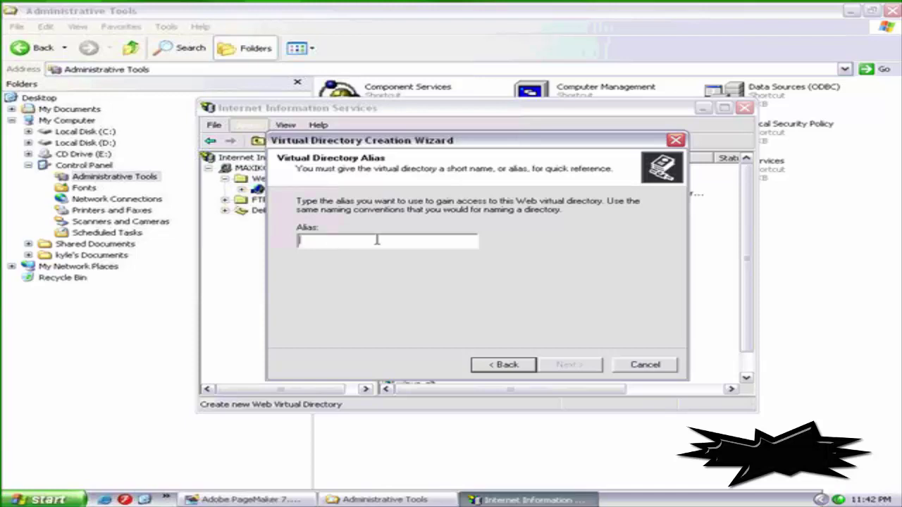
{"action": "type", "text": "Nick"}
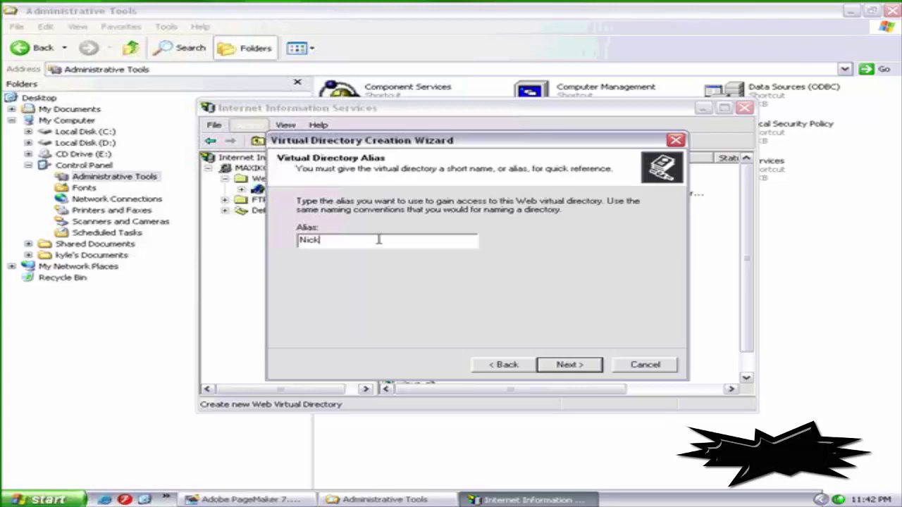
{"action": "left_click", "coordinate": [575, 367]}
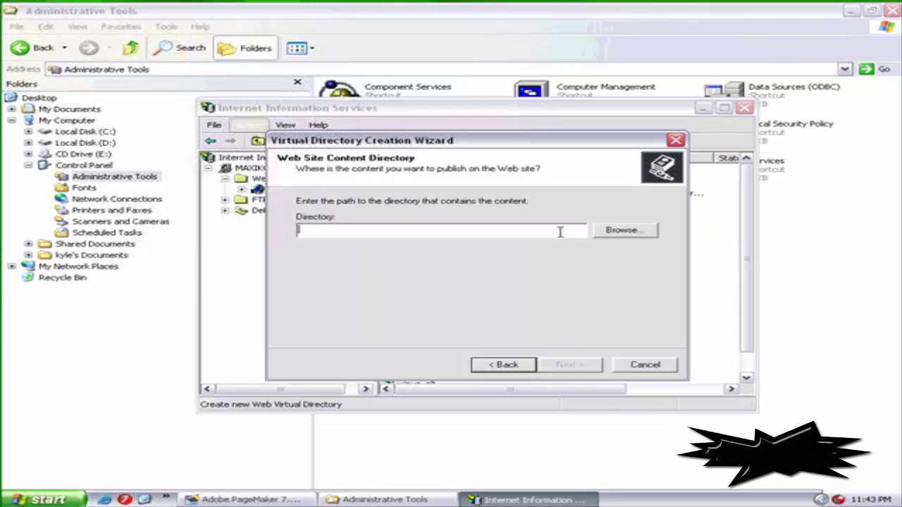
Browse for the content directory under C:\My_Website\Jam_6 and create a subfolder there named Latihan jam keenam.
{"action": "left_click", "coordinate": [624, 231]}
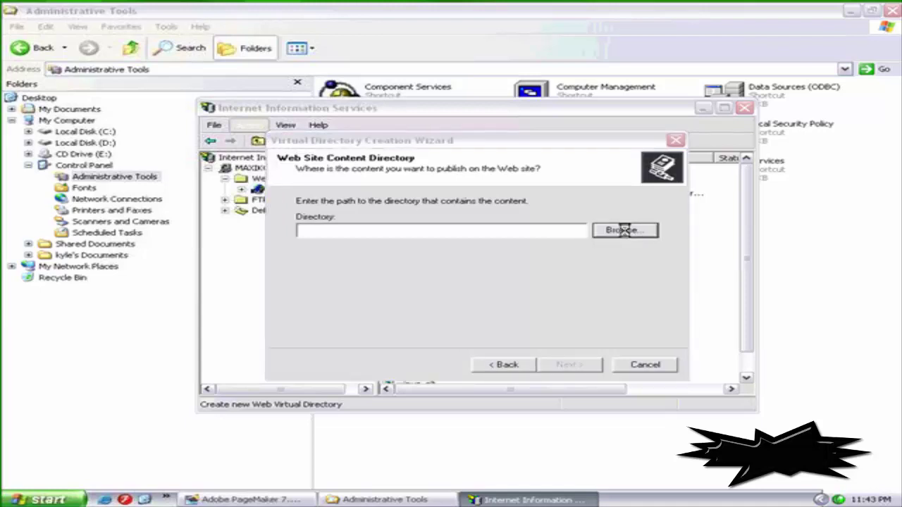
{"action": "double_click", "coordinate": [381, 230]}
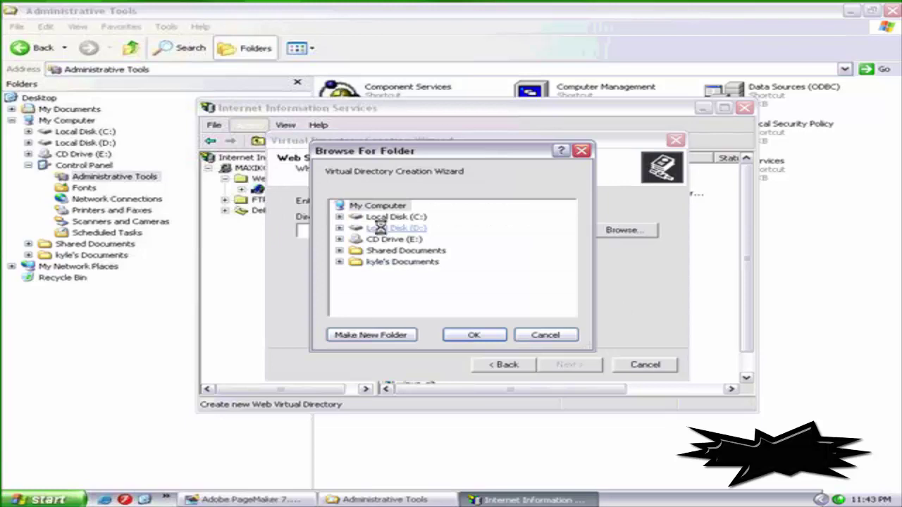
{"action": "double_click", "coordinate": [394, 217]}
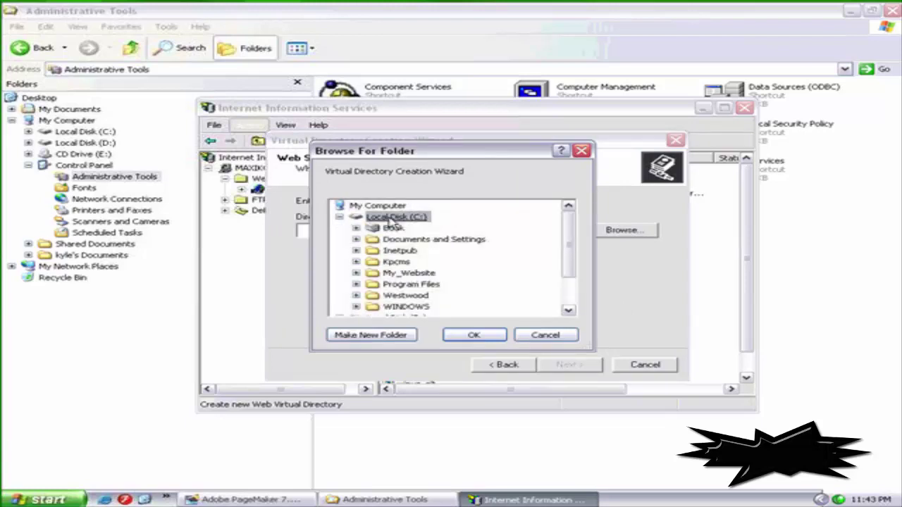
{"action": "double_click", "coordinate": [427, 273]}
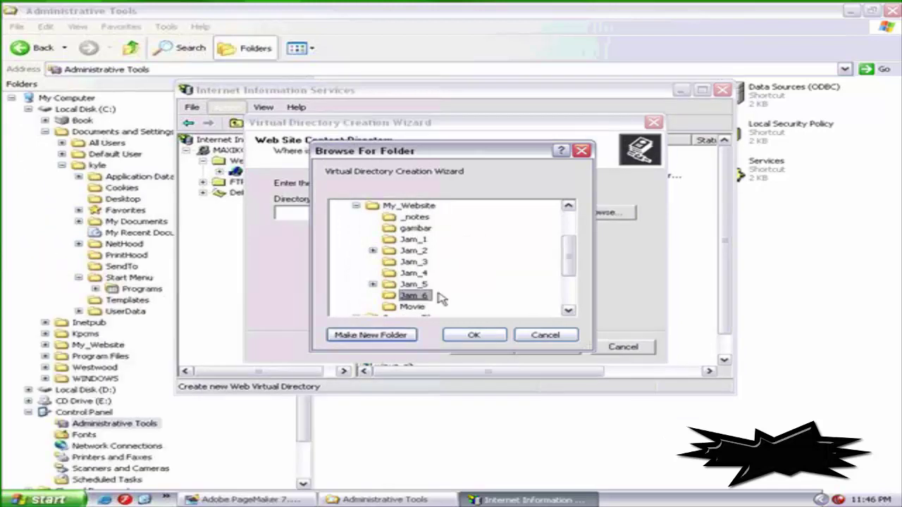
{"action": "left_click", "coordinate": [402, 336]}
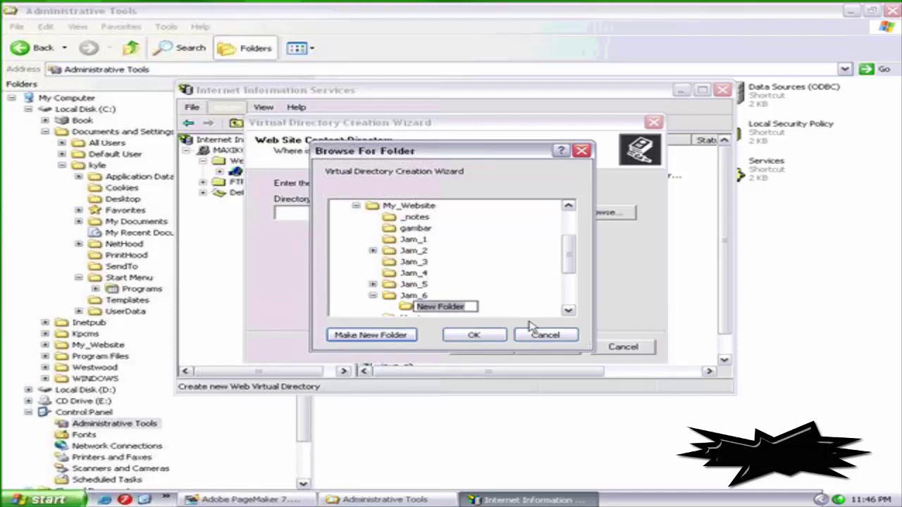
{"action": "type", "text": "Latih"}
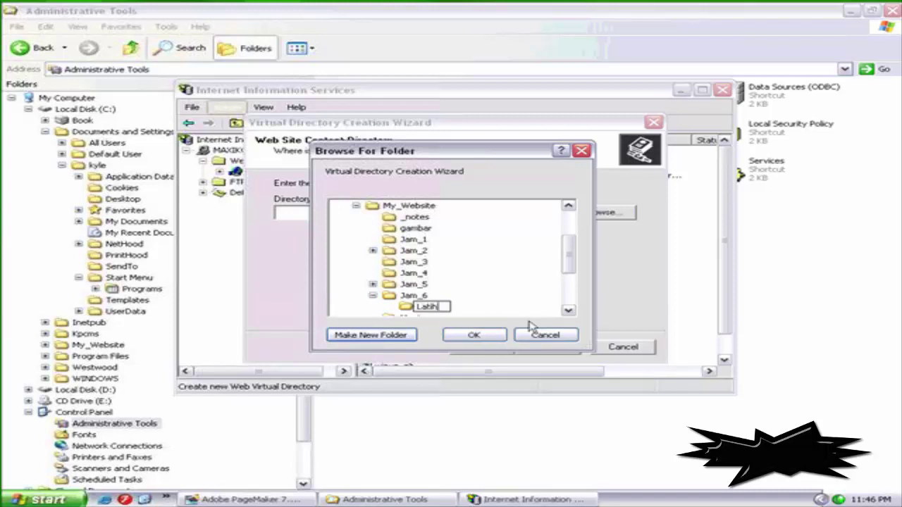
{"action": "type", "text": "an jam keenam"}
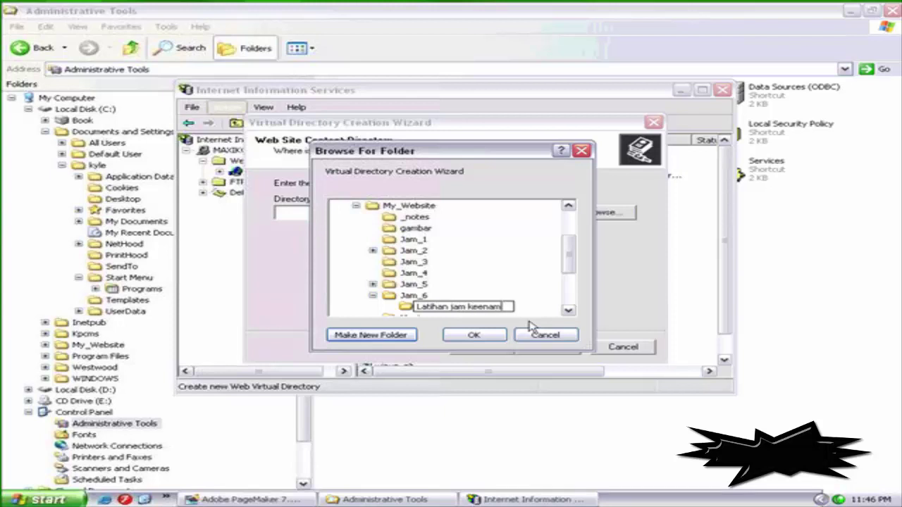
{"action": "key", "text": "Return"}
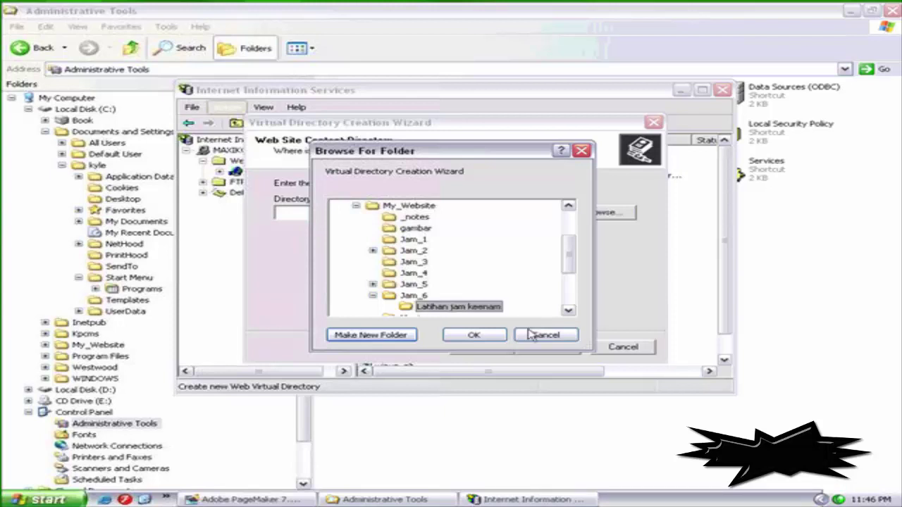
Accept Latihan jam keenam as the content directory and finish creating the virtual directory with Read, Run scripts, Execute, Write and Browse all allowed.
{"action": "left_click", "coordinate": [502, 335]}
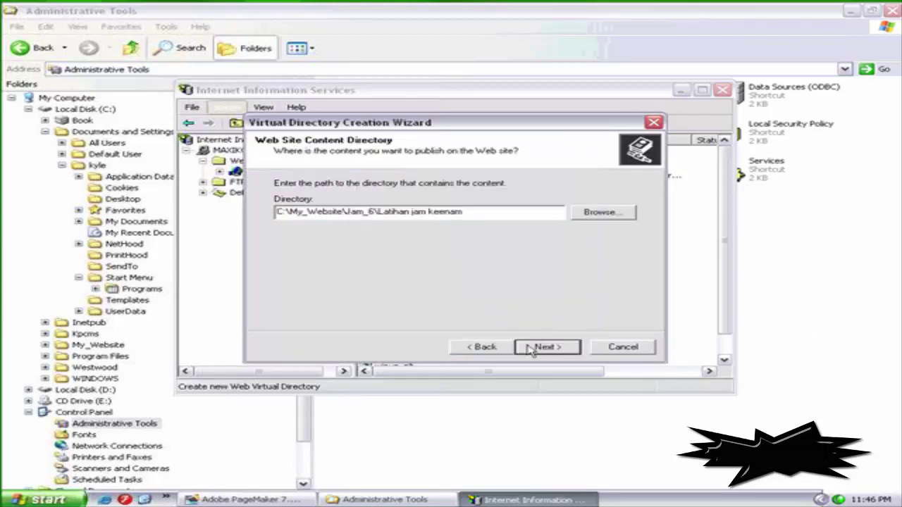
{"action": "left_click", "coordinate": [555, 353]}
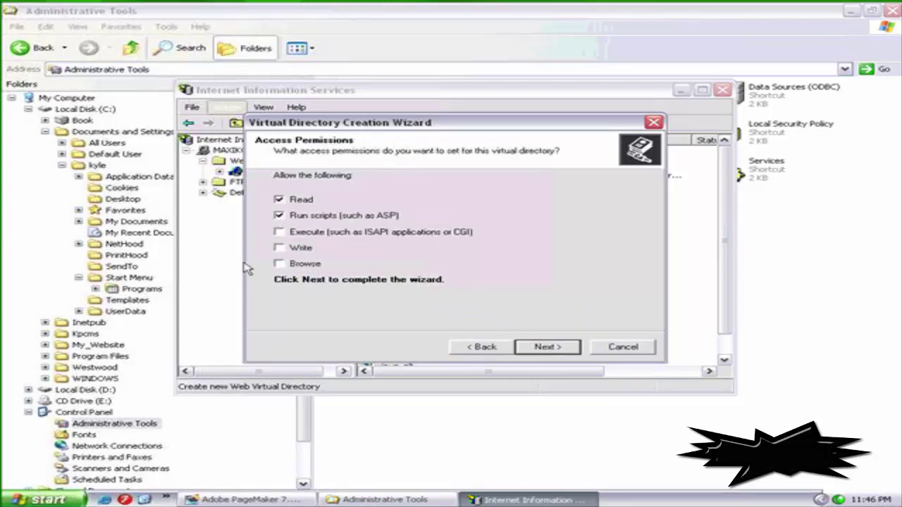
{"action": "left_click", "coordinate": [279, 248]}
{"action": "left_click", "coordinate": [280, 265]}
{"action": "left_click", "coordinate": [547, 347]}
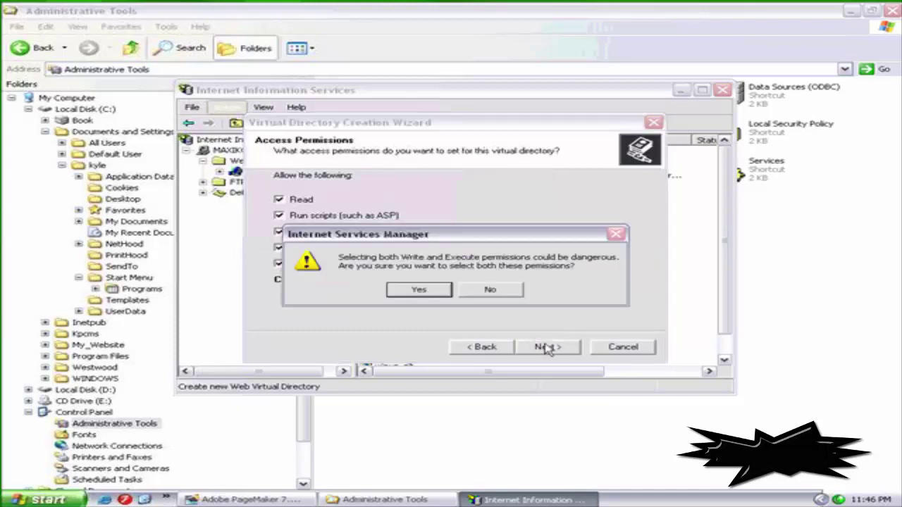
{"action": "left_click", "coordinate": [407, 290]}
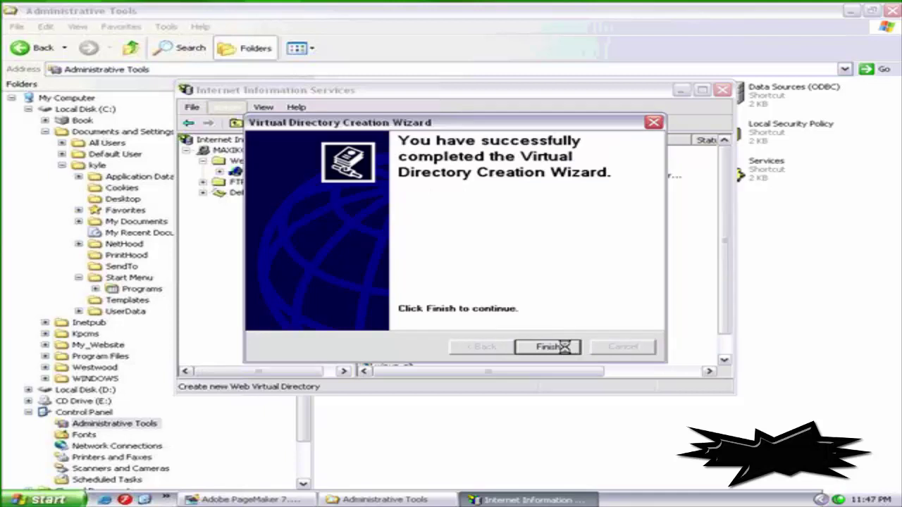
{"action": "left_click", "coordinate": [565, 346]}
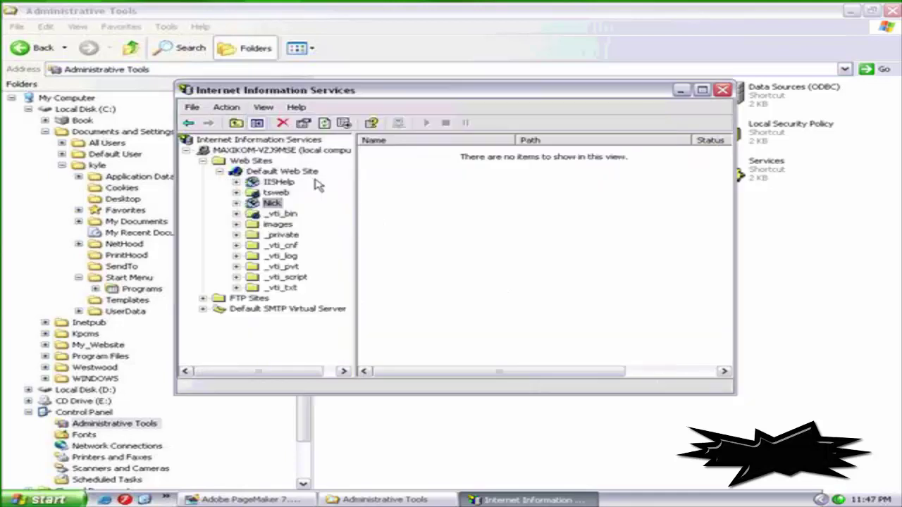
Collapse and re-expand Default Web Site and select the newly created virtual directory to check it in the tree.
{"action": "left_click", "coordinate": [219, 172]}
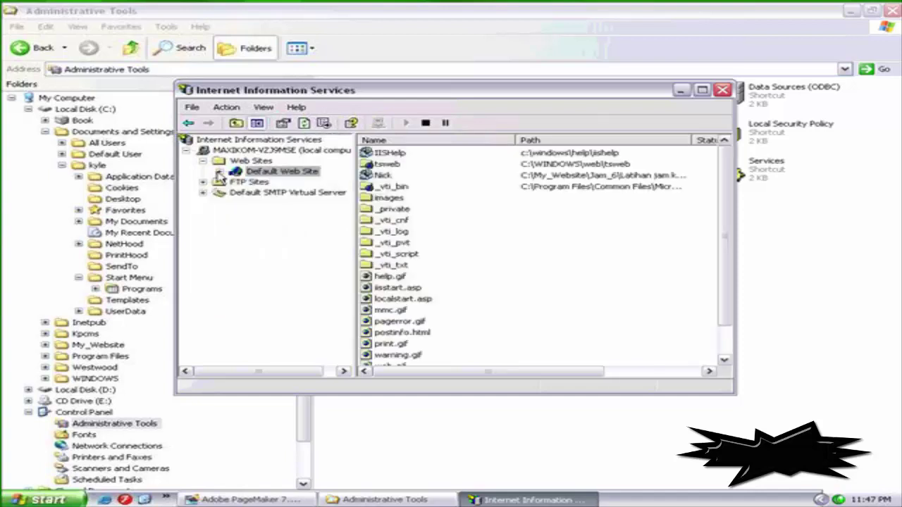
{"action": "left_click", "coordinate": [220, 172]}
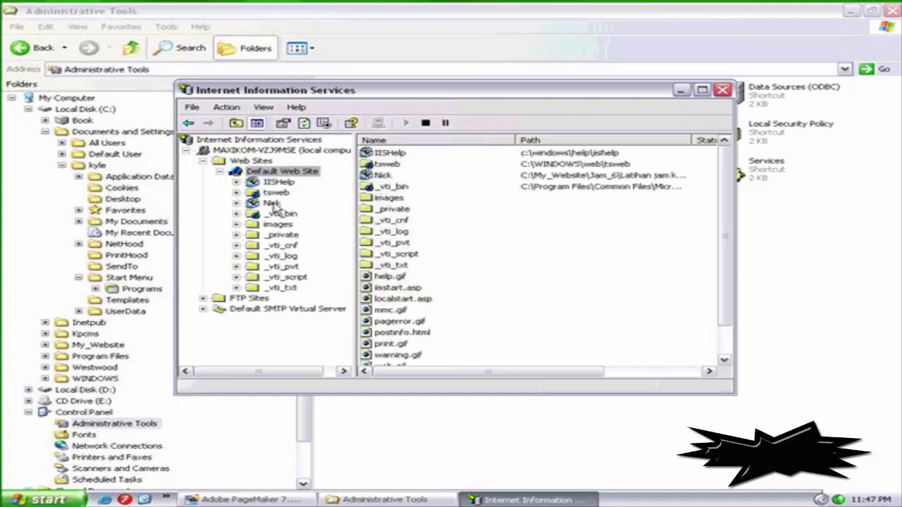
{"action": "left_click", "coordinate": [272, 204]}
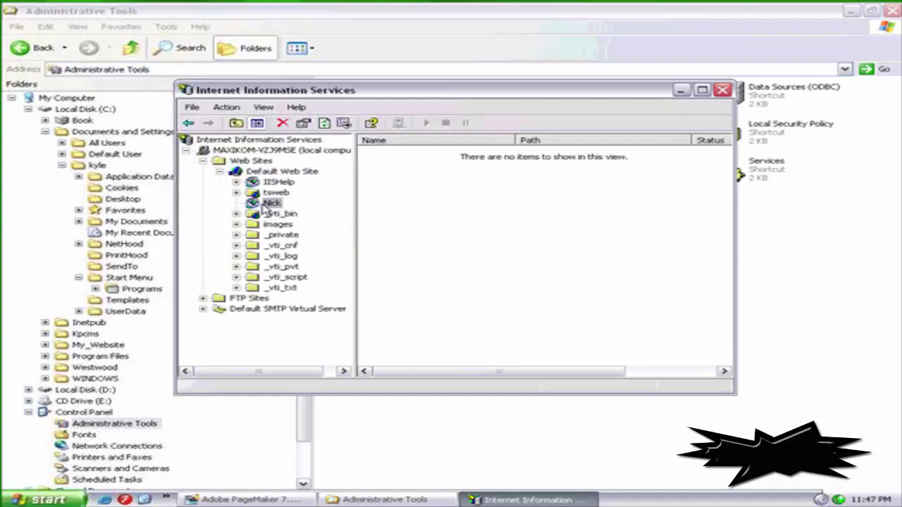
{"action": "left_click", "coordinate": [275, 193]}
{"action": "left_click", "coordinate": [272, 204]}
{"action": "left_click", "coordinate": [275, 193]}
{"action": "left_click", "coordinate": [272, 203]}
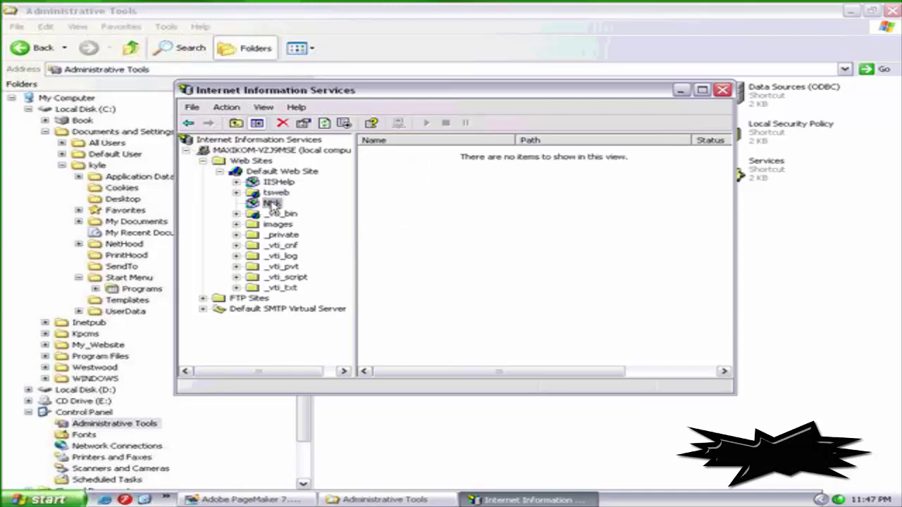